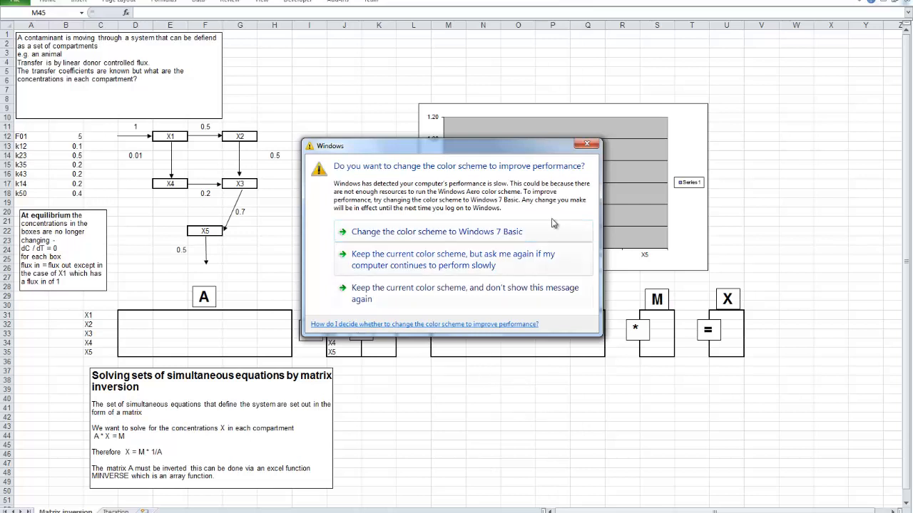
# - Dismiss the Windows color scheme performance prompt without choosing any of its options
pyautogui.click(586, 146)
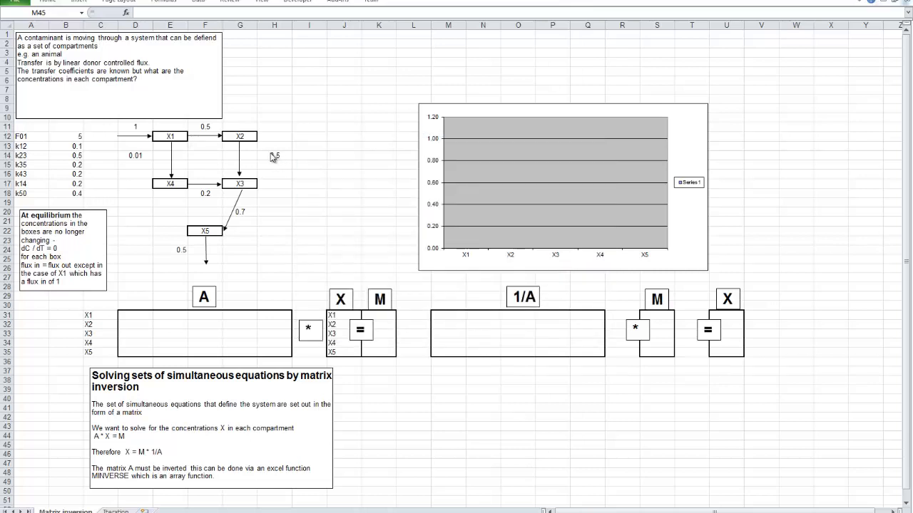
# - Inspect the formula behind the X2-to-X3 transfer coefficient in cell H14 beside the compartment diagram
pyautogui.click(274, 155)
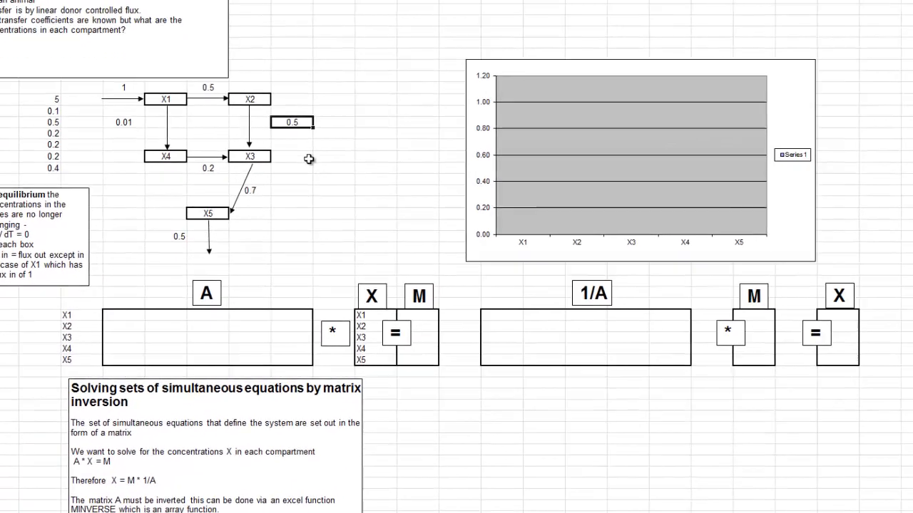
pyautogui.click(288, 185)
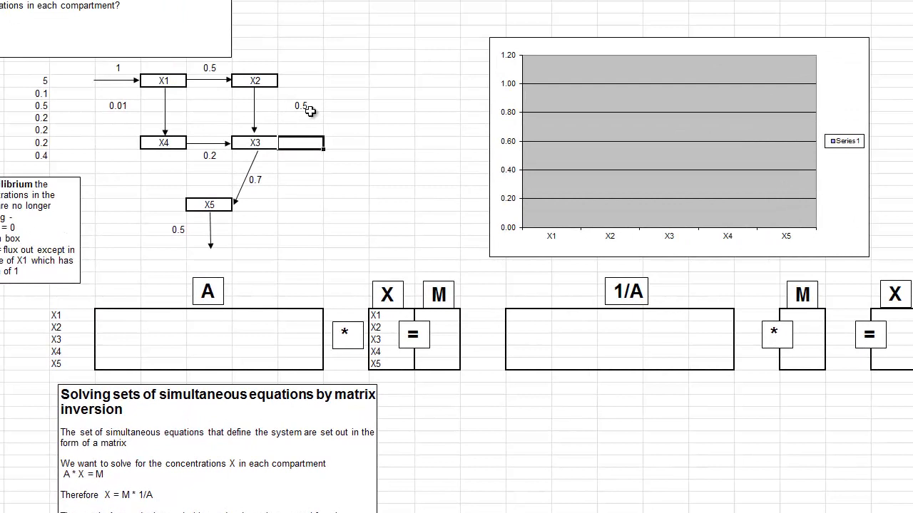
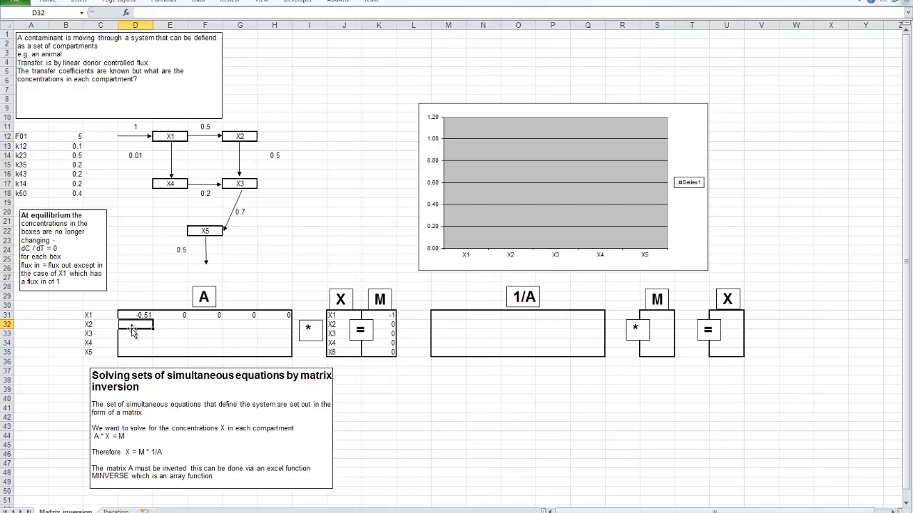
pyautogui.write('=')
pyautogui.click(201, 127)
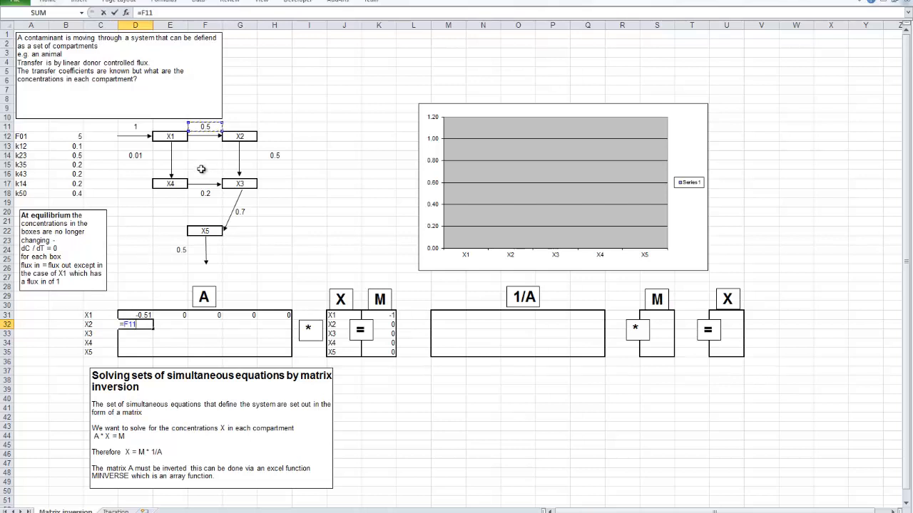
pyautogui.click(177, 326)
pyautogui.press('Escape')
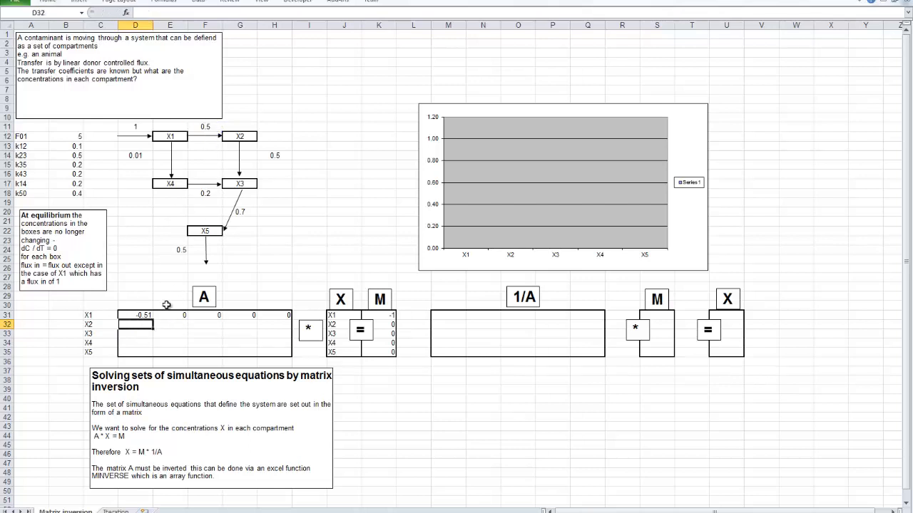
# - Enter the X2 row's first two coefficients in matrix A: =F11 in D32 and =-H14 in E32
pyautogui.write('=')
pyautogui.click(204, 126)
pyautogui.press('Return')
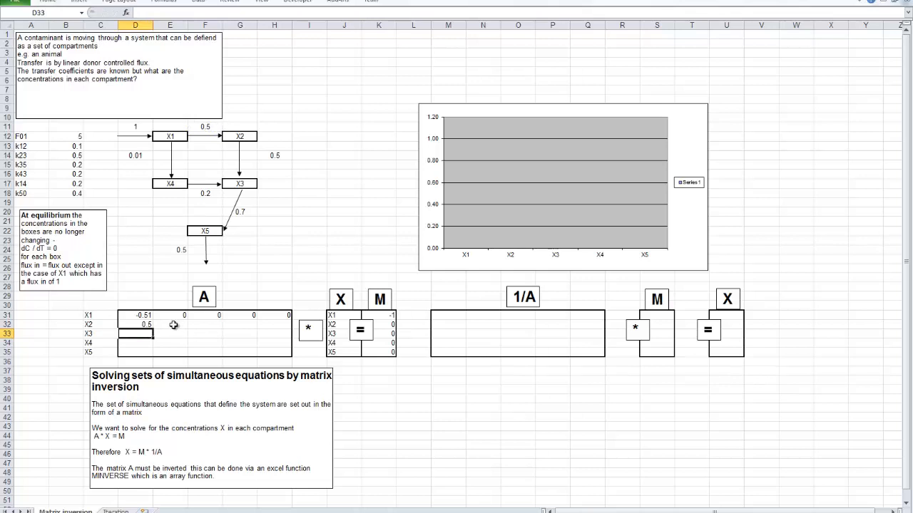
pyautogui.click(170, 324)
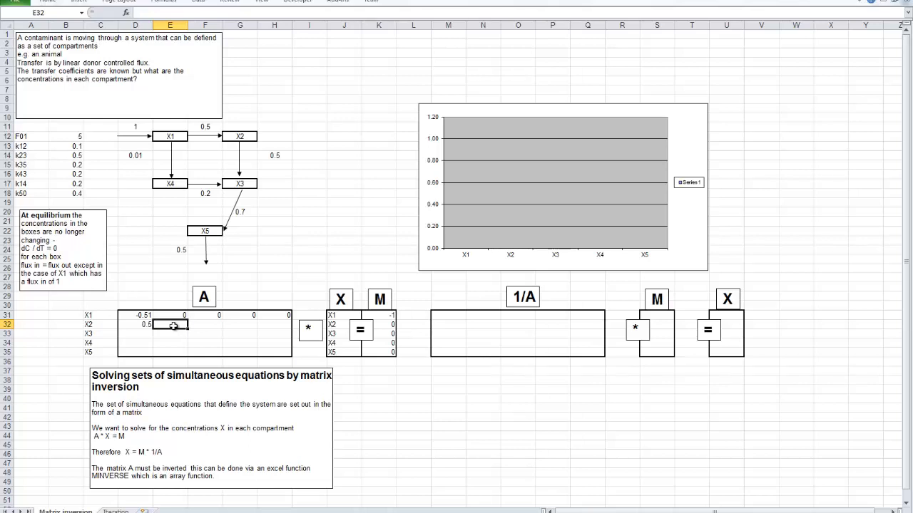
pyautogui.write('=-')
pyautogui.click(275, 157)
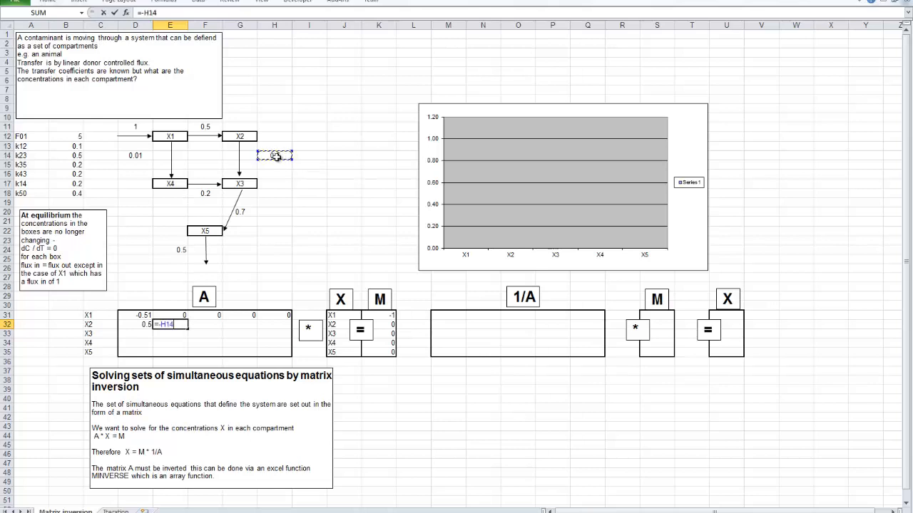
pyautogui.press('Return')
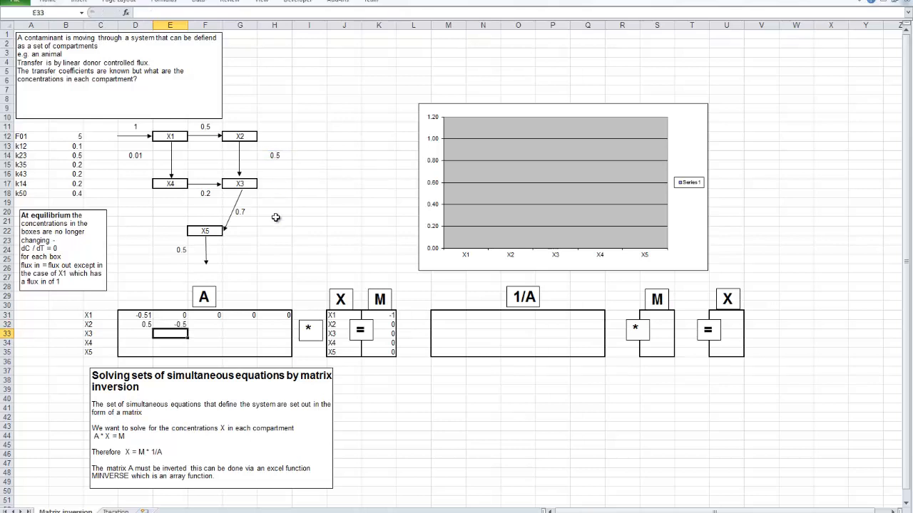
# - Fill the remaining X2 row cells F32, G32 and H32 of matrix A with 0
pyautogui.click(206, 323)
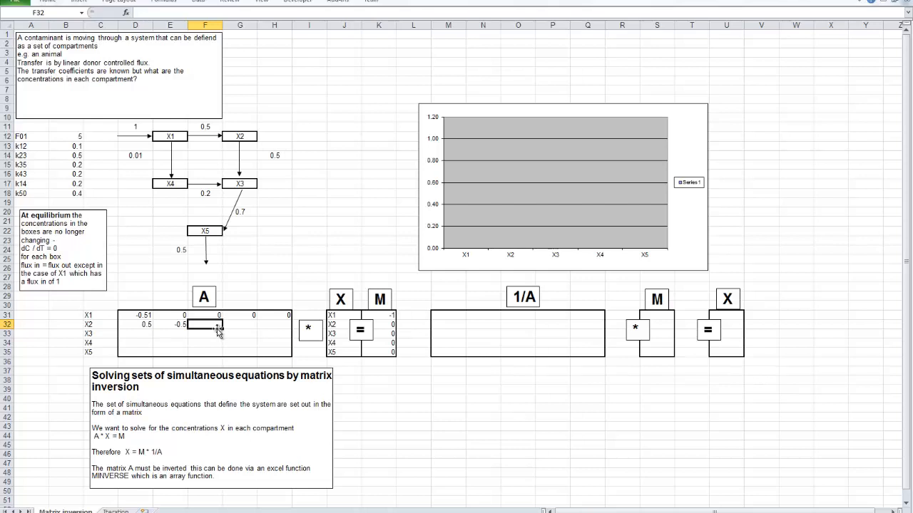
pyautogui.write('0')
pyautogui.press('Tab')
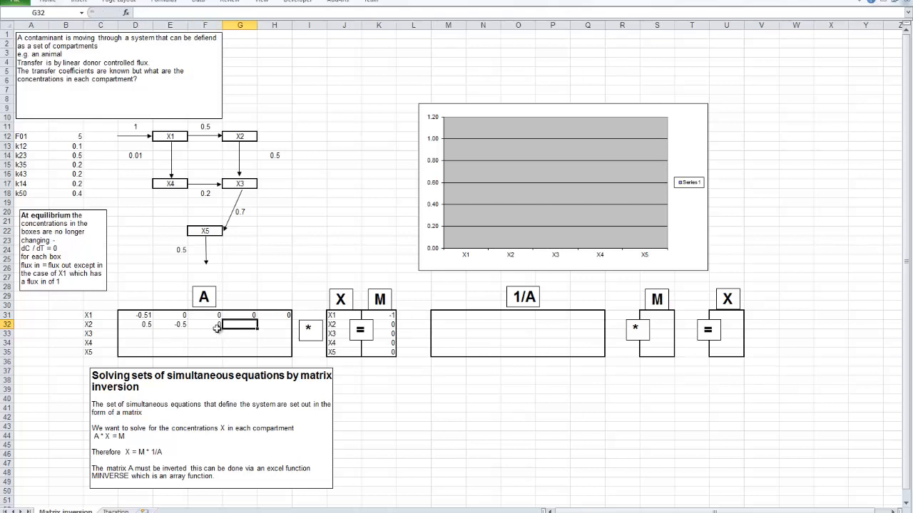
pyautogui.write('0')
pyautogui.press('Tab')
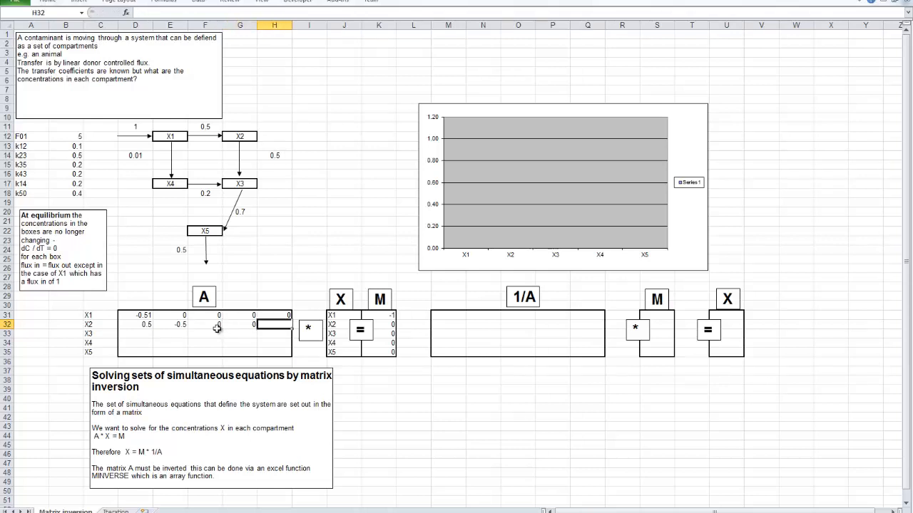
pyautogui.write('0')
pyautogui.press('Return')
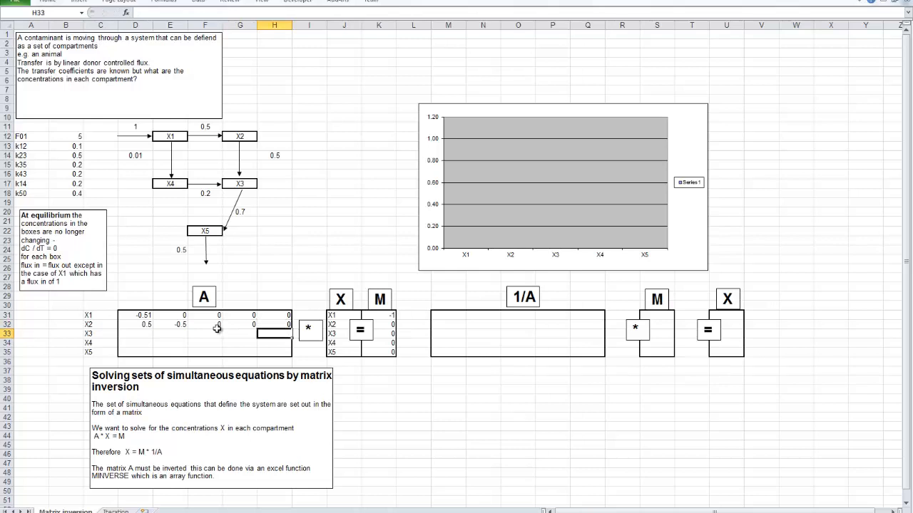
# - Start the X3 row of matrix A with 0 in D33 and the X2-to-X3 coefficient =H14 in E33
pyautogui.click(148, 333)
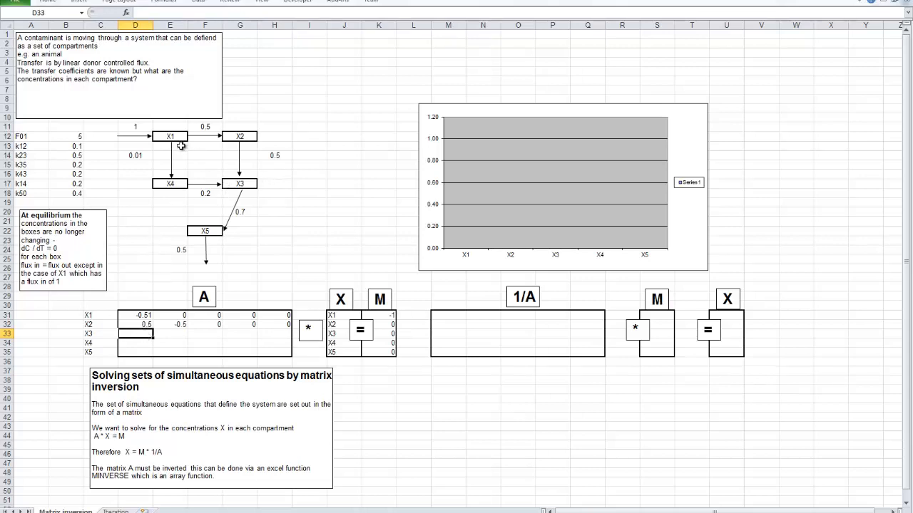
pyautogui.write('0')
pyautogui.press('Tab')
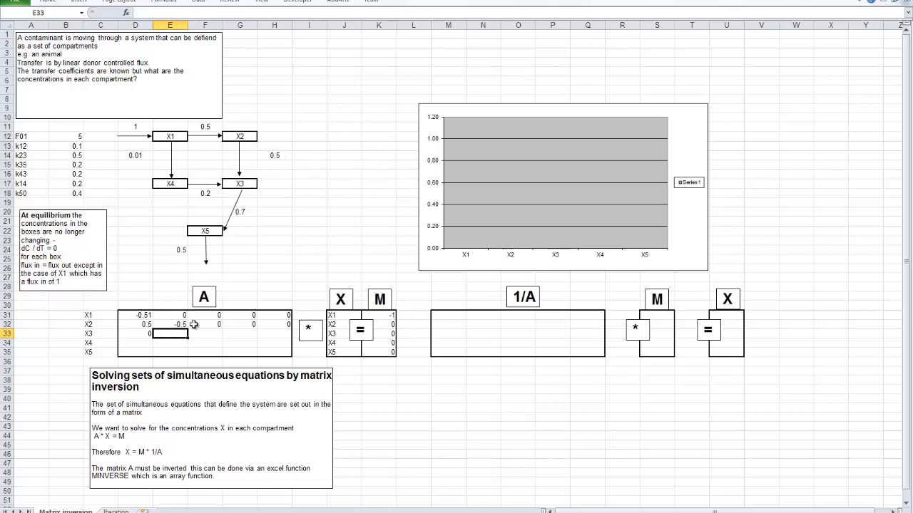
pyautogui.write('=')
pyautogui.click(274, 155)
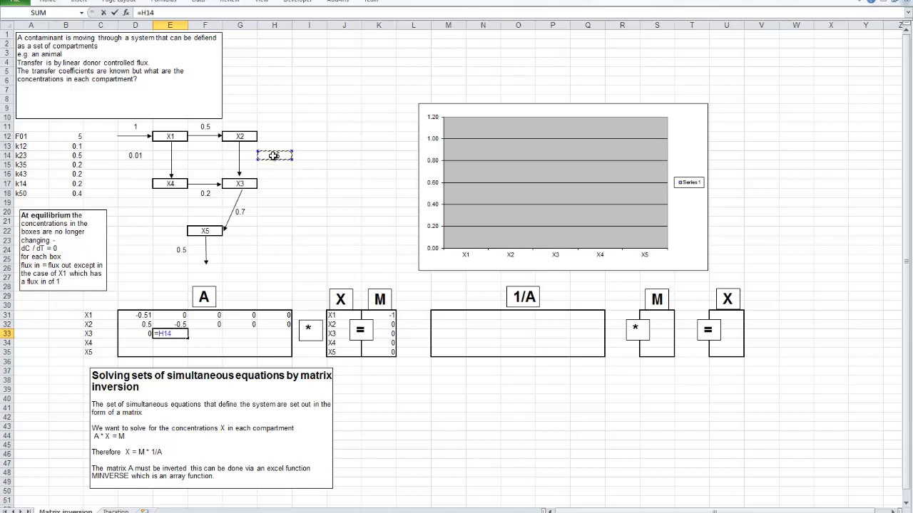
pyautogui.press('Return')
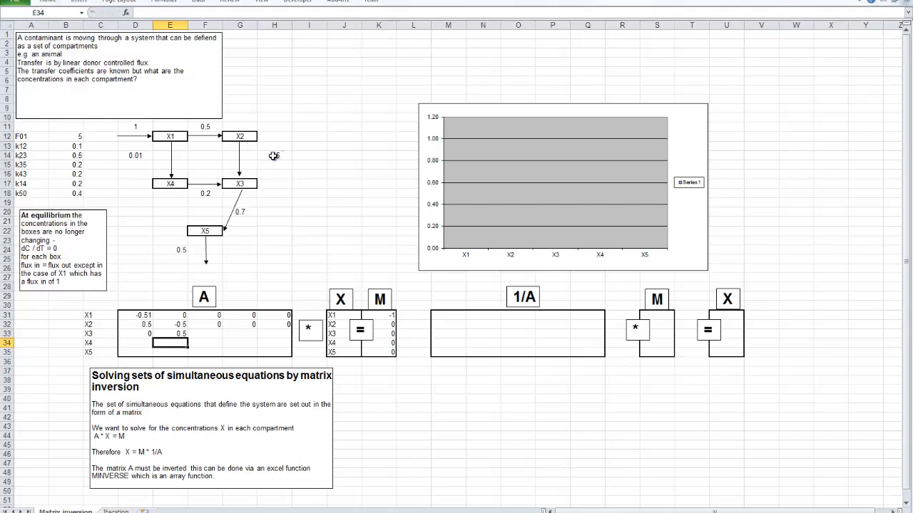
# - Enter the X3 outflow term in F33 as the negative X3-to-X5 coefficient, =-G20
pyautogui.press('Up')
pyautogui.press('Right')
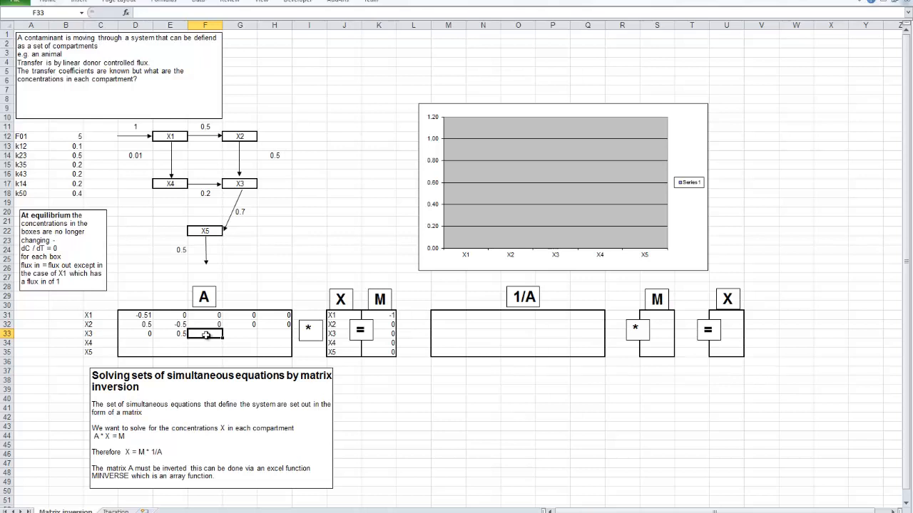
pyautogui.write('=-')
pyautogui.click(244, 212)
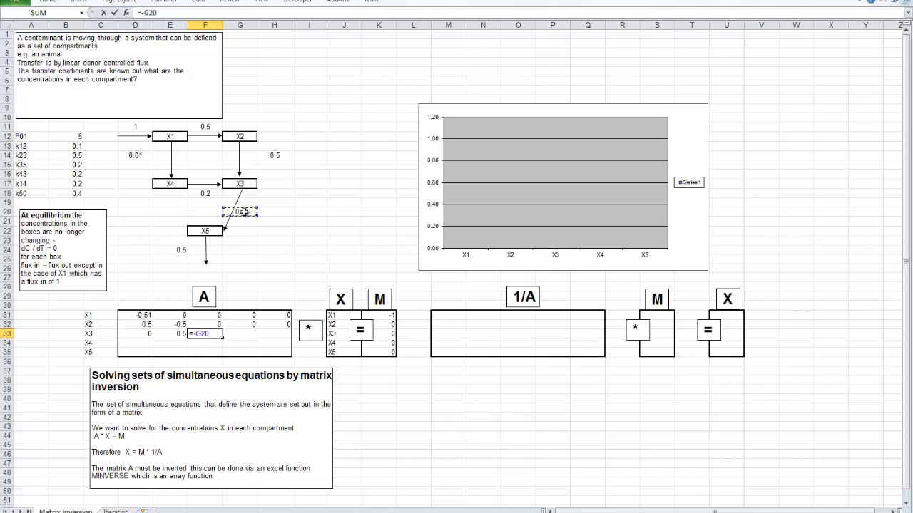
pyautogui.press('Return')
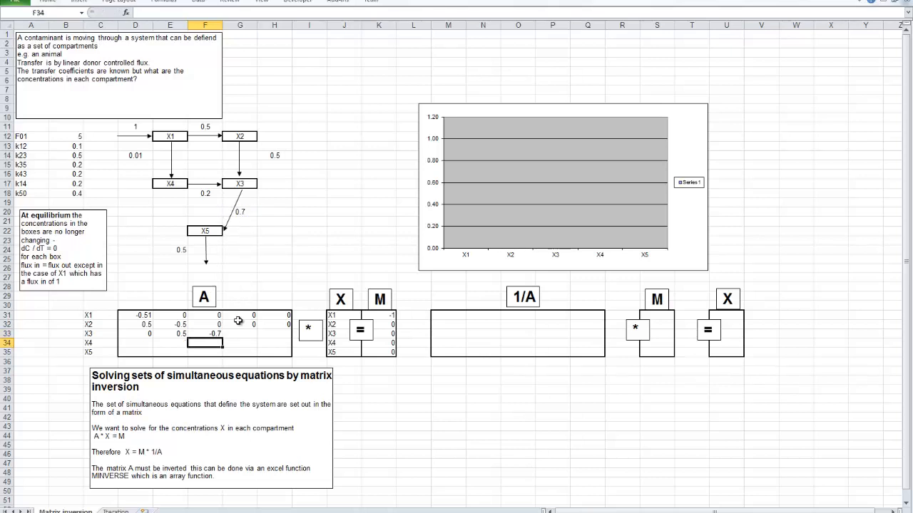
# - Complete the X3 row with the X4-to-X3 coefficient =F18 in G33 and 0 in H33
pyautogui.click(234, 333)
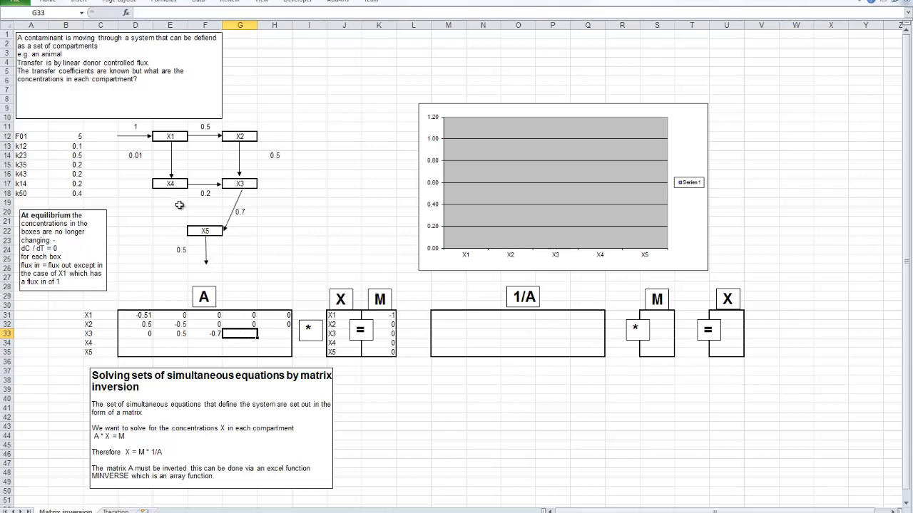
pyautogui.write('=')
pyautogui.click(205, 193)
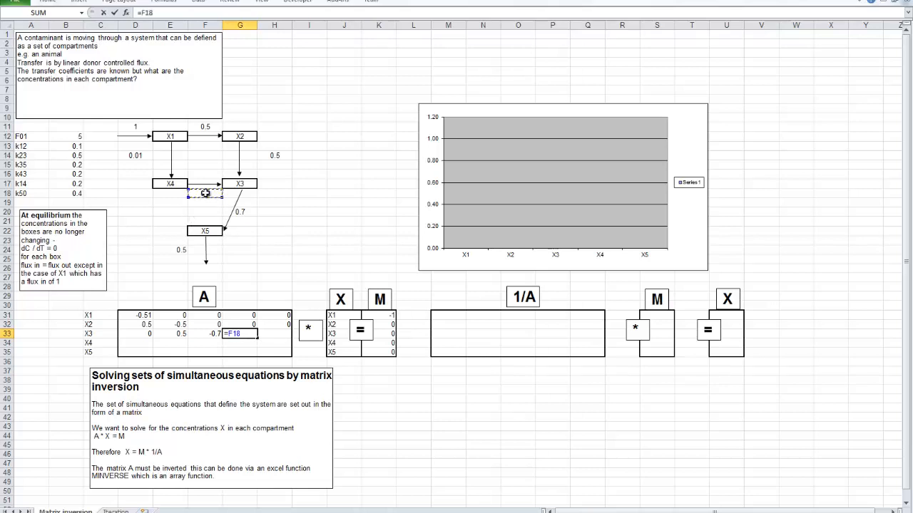
pyautogui.press('Return')
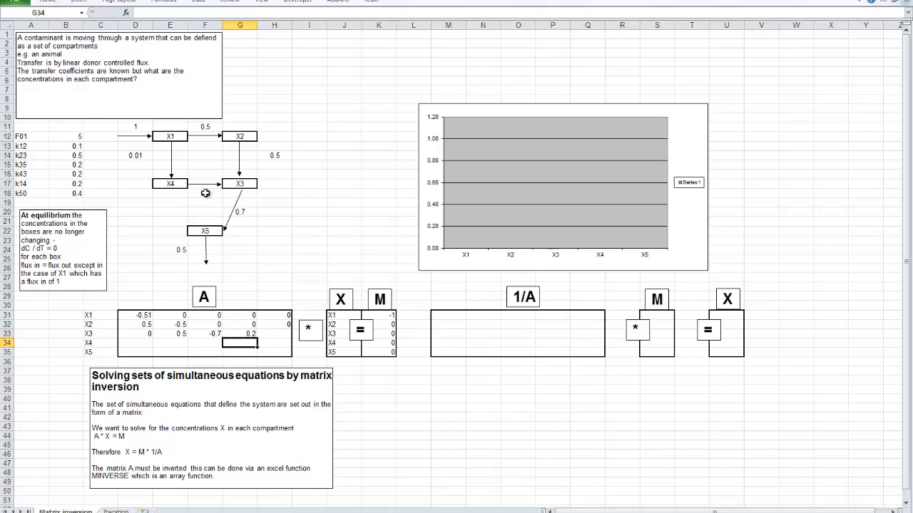
pyautogui.click(271, 334)
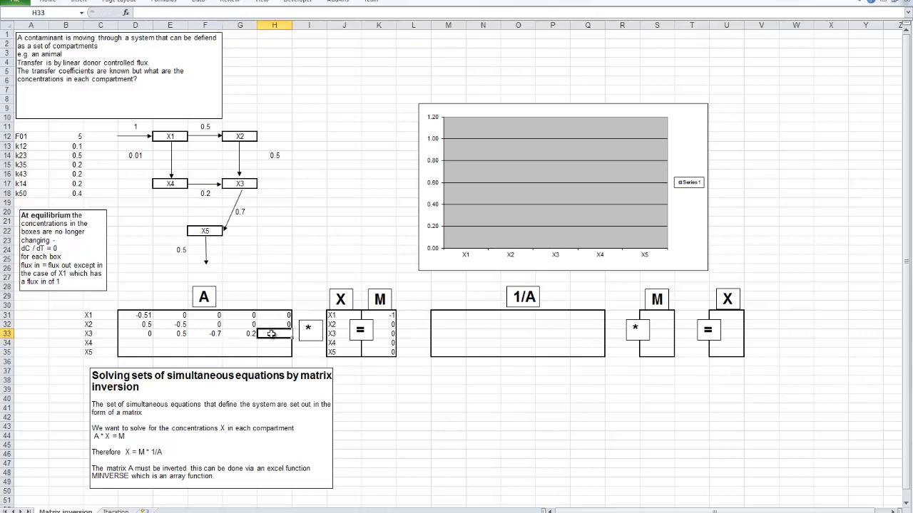
pyautogui.write('0')
# - Start the X4 row of matrix A with the X1-to-X4 coefficient =D14 in D34 and 0 in E34
pyautogui.click(146, 343)
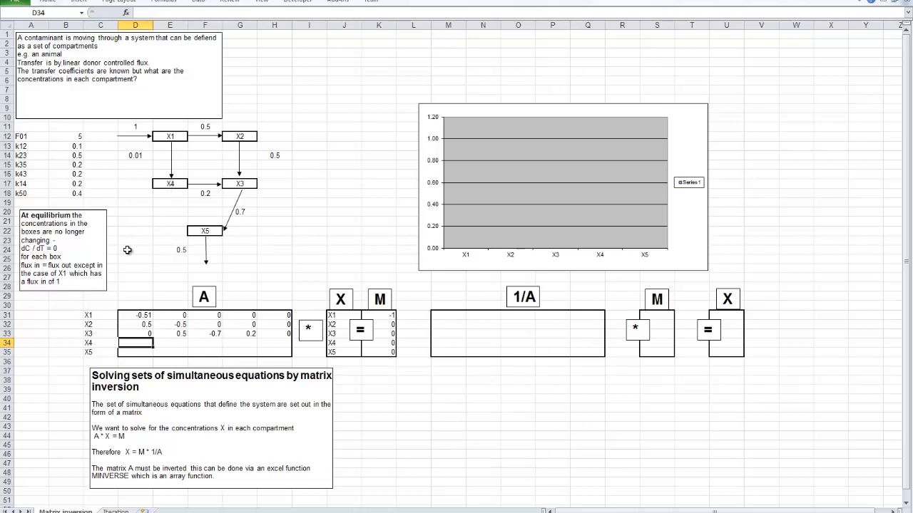
pyautogui.write('=')
pyautogui.click(135, 156)
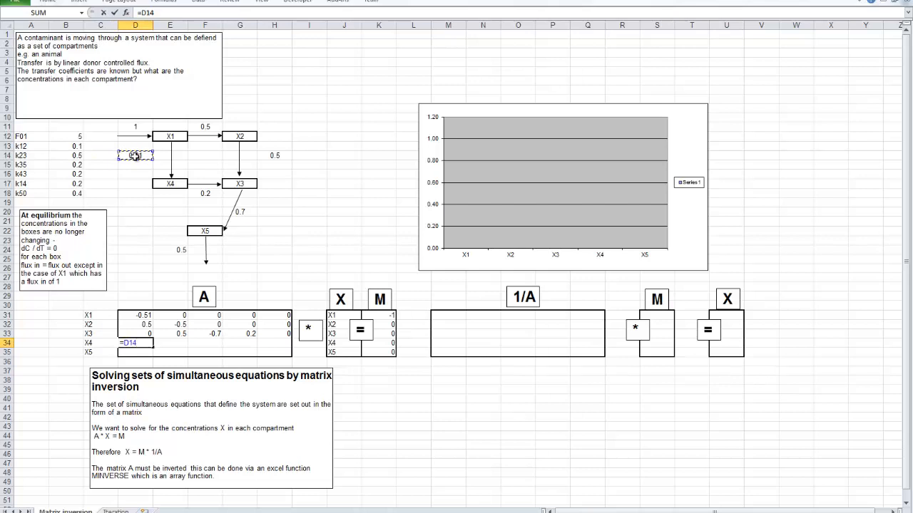
pyautogui.press('Return')
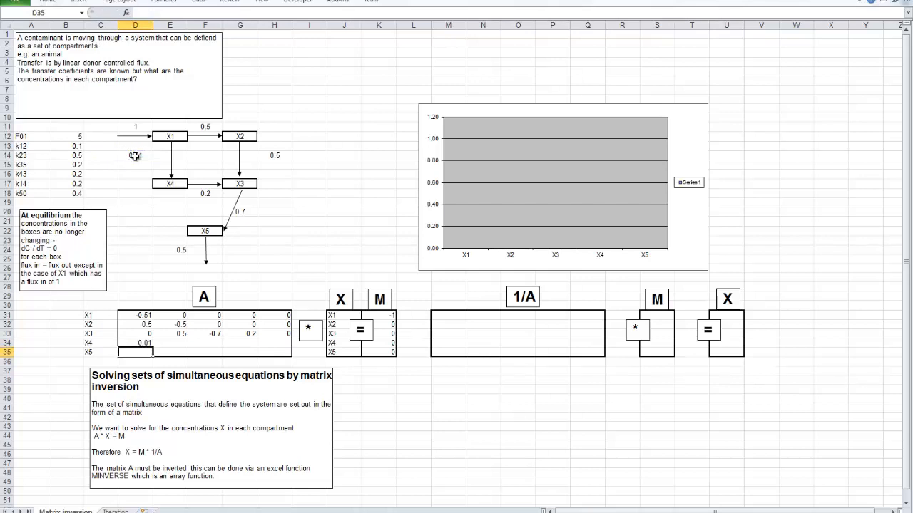
pyautogui.click(183, 343)
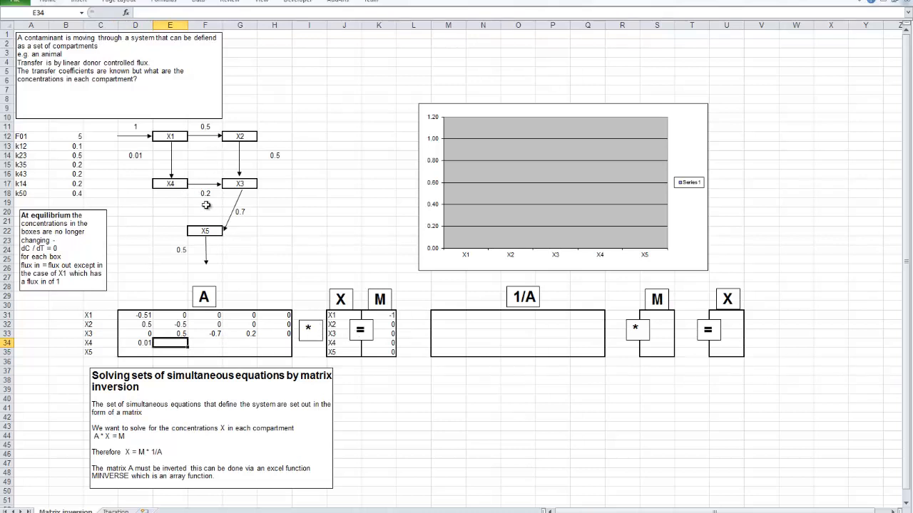
pyautogui.write('0')
pyautogui.press('Tab')
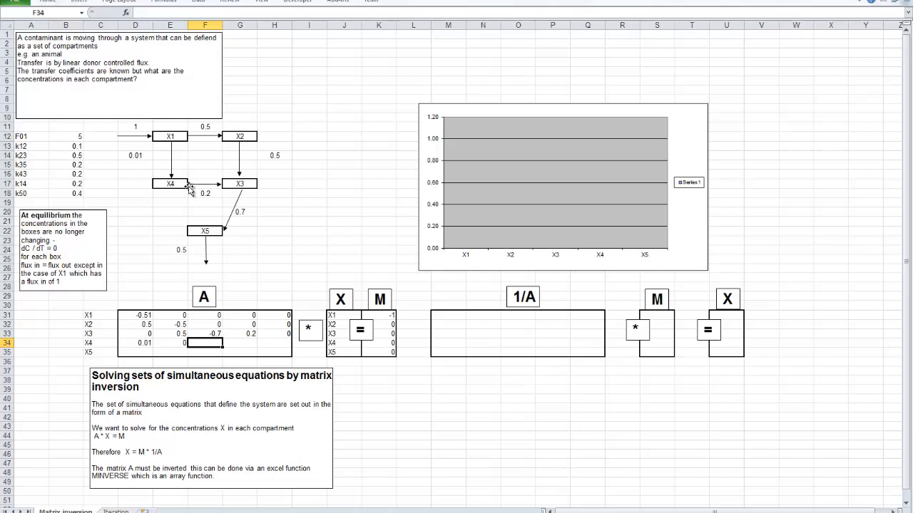
pyautogui.moveTo(216, 512)
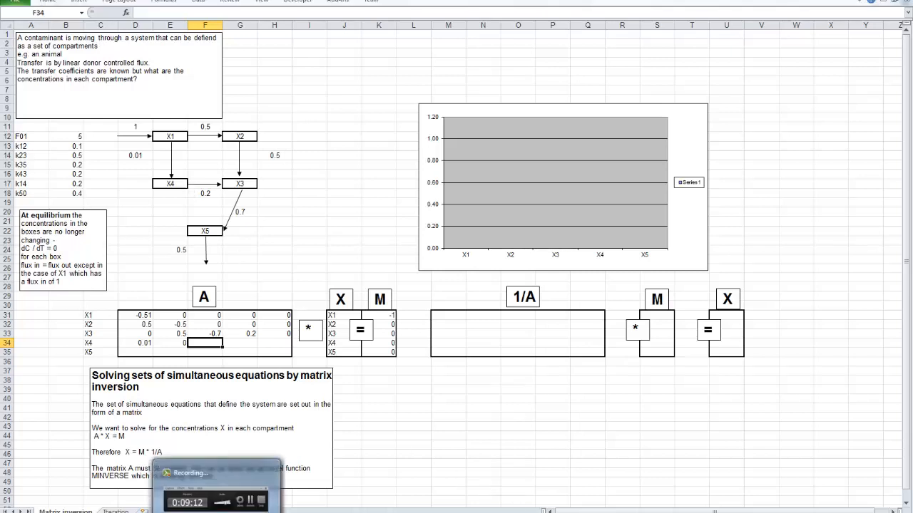
pyautogui.click(214, 492)
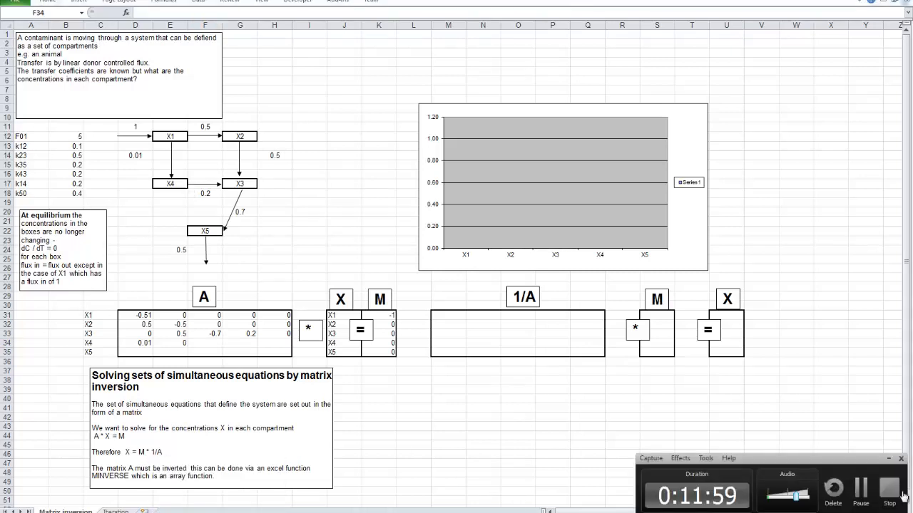
pyautogui.click(861, 491)
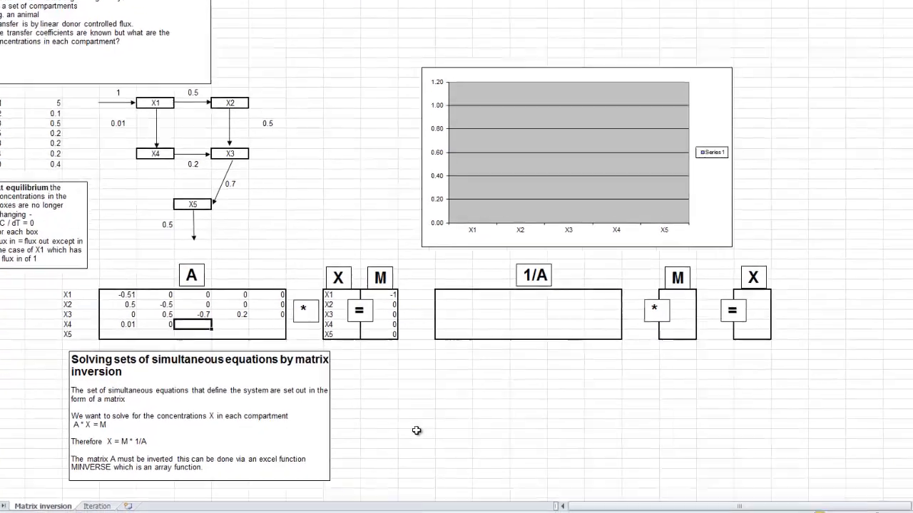
# - Complete the X4 row with 0 in F34, the negative X4-to-X3 coefficient =-F18 in G34 and 0 in H34
pyautogui.write('0')
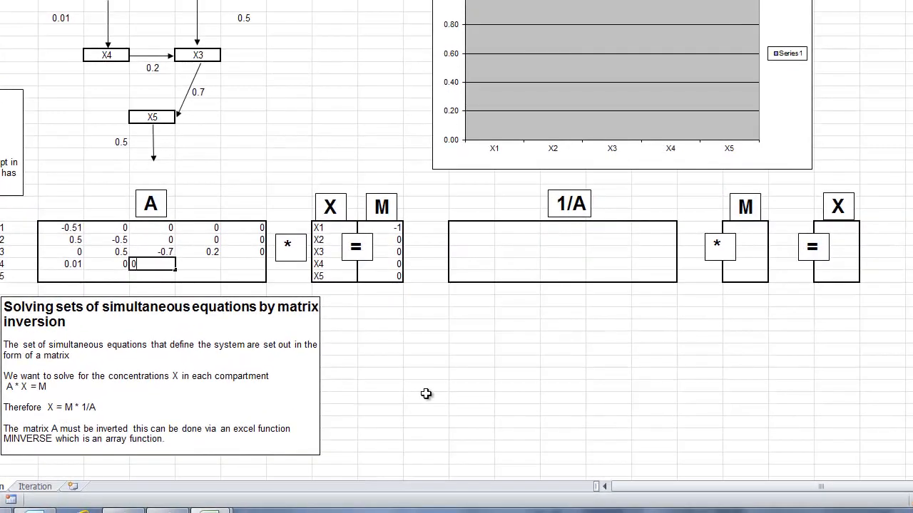
pyautogui.press('Tab')
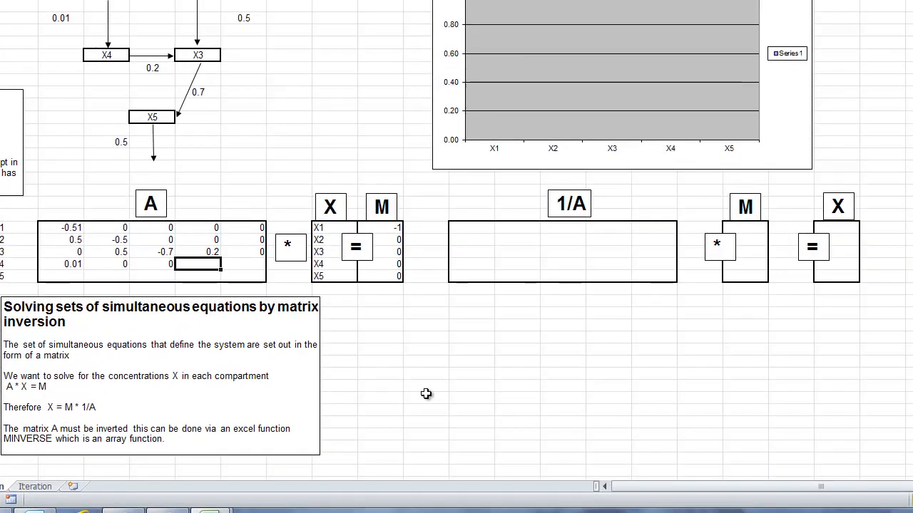
pyautogui.doubleClick(207, 264)
pyautogui.write('=')
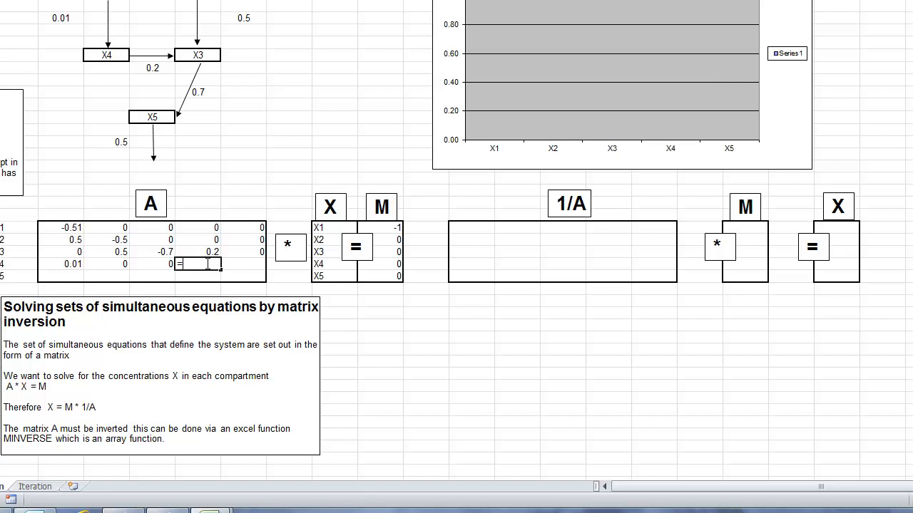
pyautogui.click(155, 70)
pyautogui.write('-')
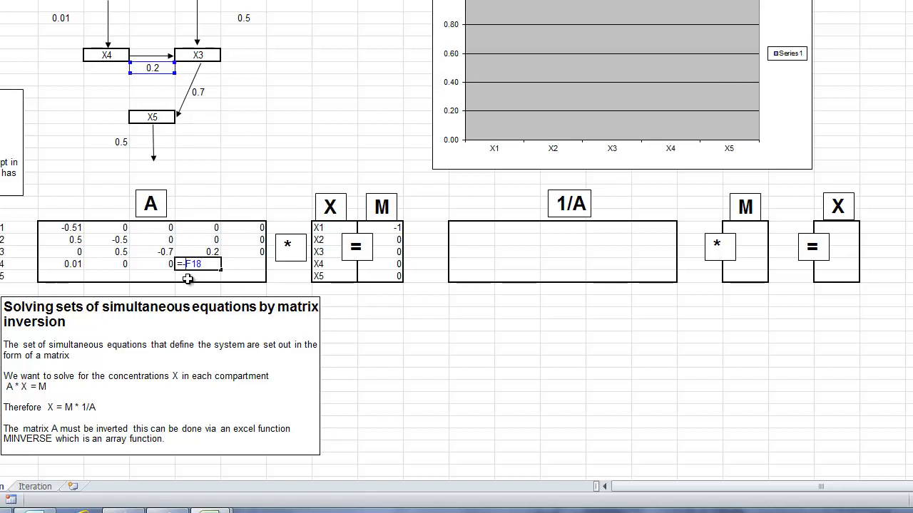
pyautogui.press('Return')
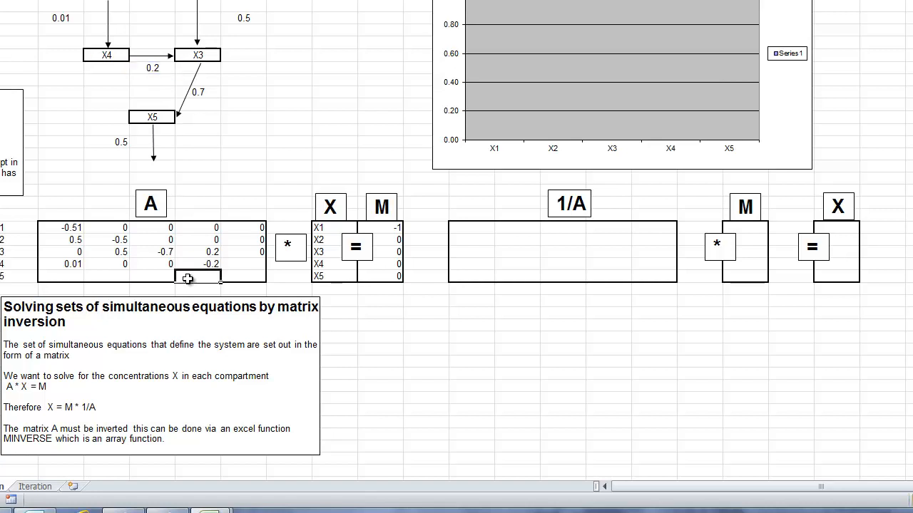
pyautogui.click(241, 264)
pyautogui.write('0')
pyautogui.click(46, 275)
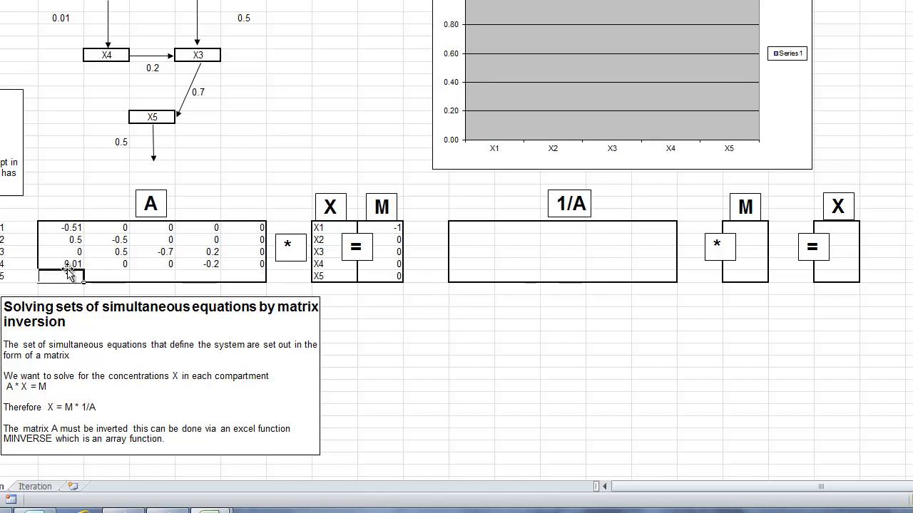
# - Start the X5 row of matrix A with 0 in D35 and E35 and the X3-to-X5 coefficient =G20 in F35
pyautogui.write('0')
pyautogui.press('Tab')
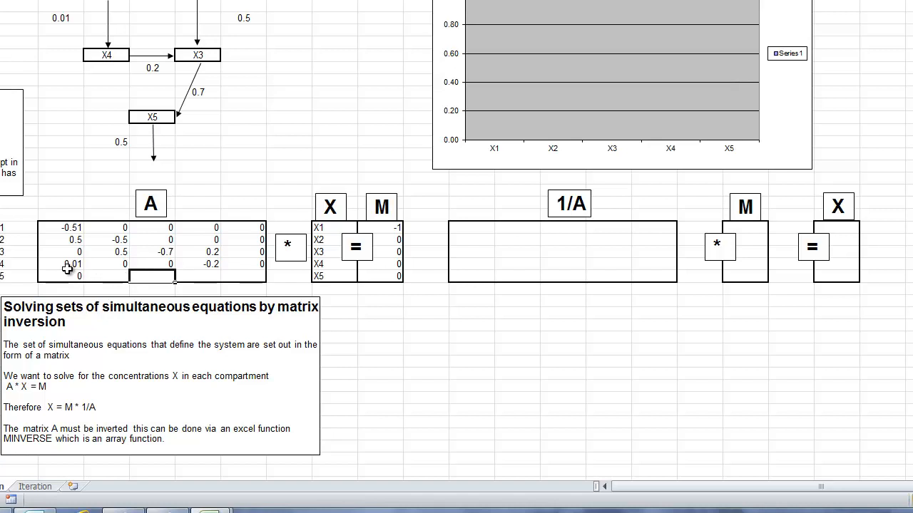
pyautogui.write('0')
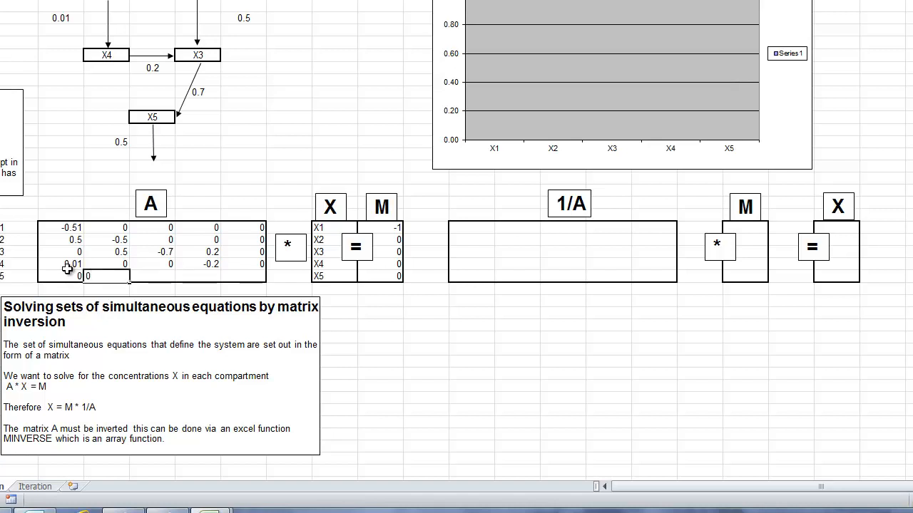
pyautogui.press('Tab')
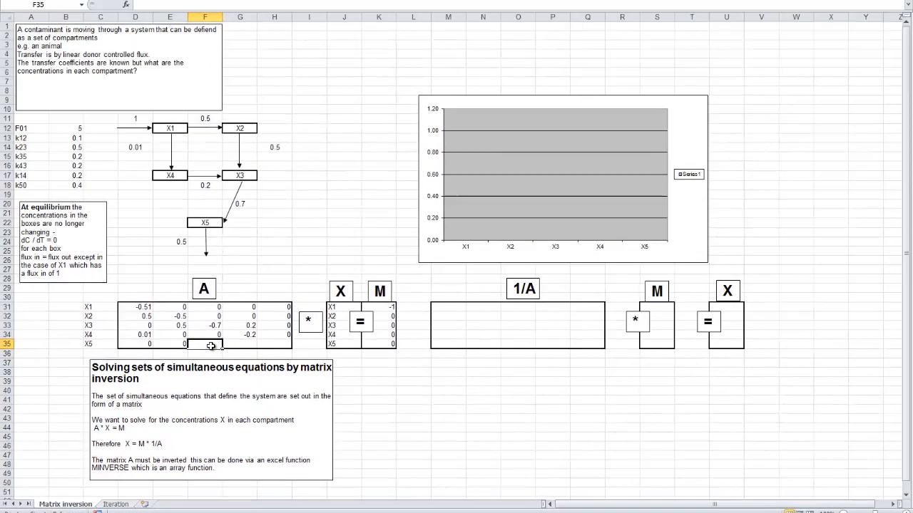
pyautogui.write('=')
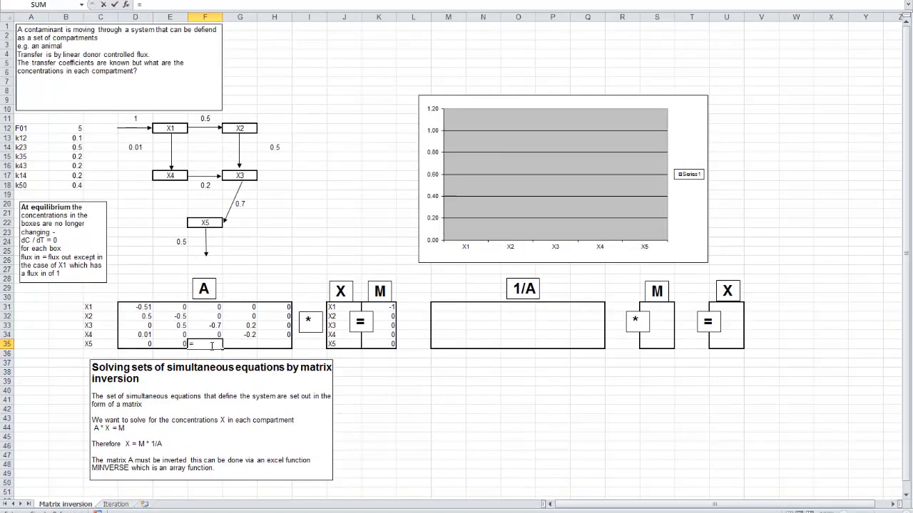
pyautogui.click(243, 203)
pyautogui.press('Return')
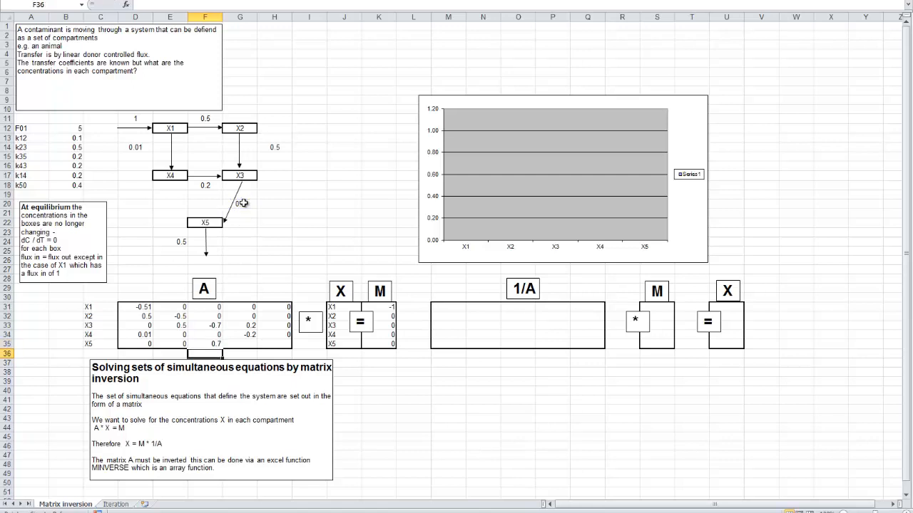
# - Complete the X5 row with 0 in G35 and the negative X5 outflow coefficient, =-E24, in H35
pyautogui.click(244, 344)
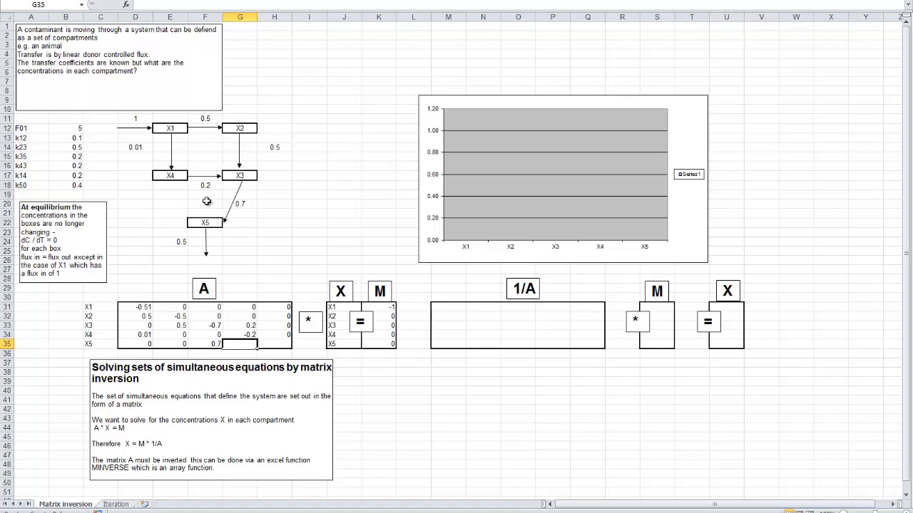
pyautogui.write('0')
pyautogui.press('Tab')
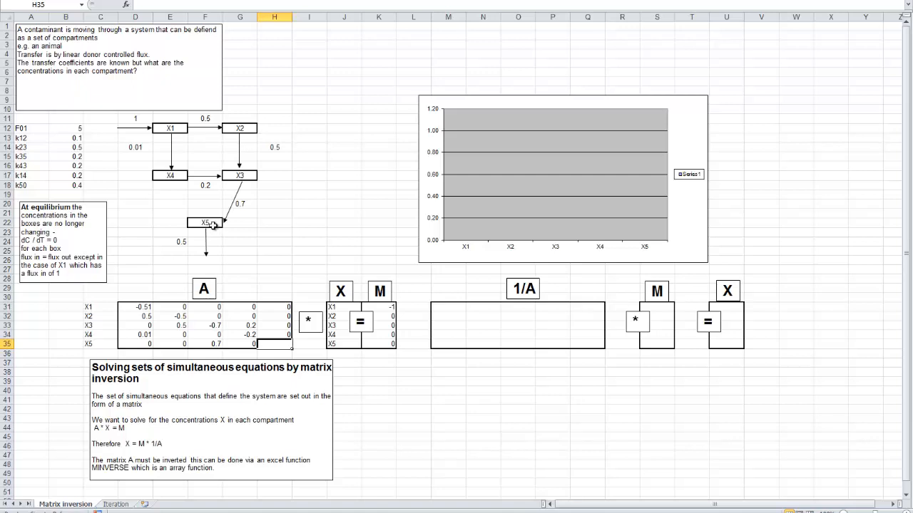
pyautogui.write('=-')
pyautogui.click(183, 242)
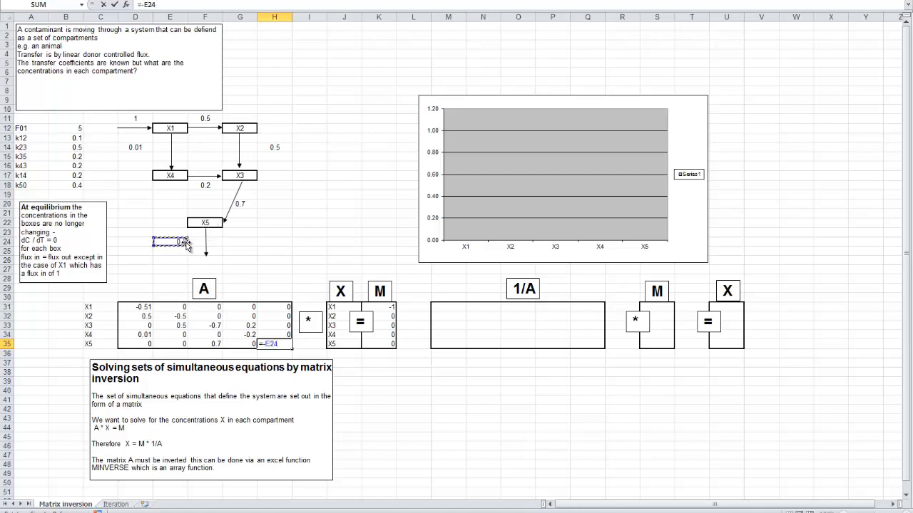
pyautogui.click(379, 436)
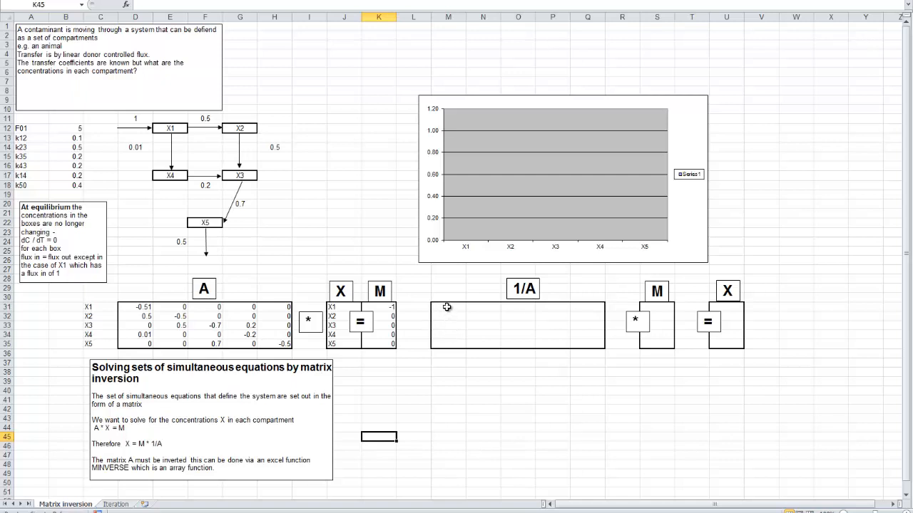
# - Fill the 1/A block M31:Q35 with the inverse of matrix A as the array formula =MINVERSE(D31:H35)
pyautogui.moveTo(446, 312); pyautogui.dragTo(584, 343)
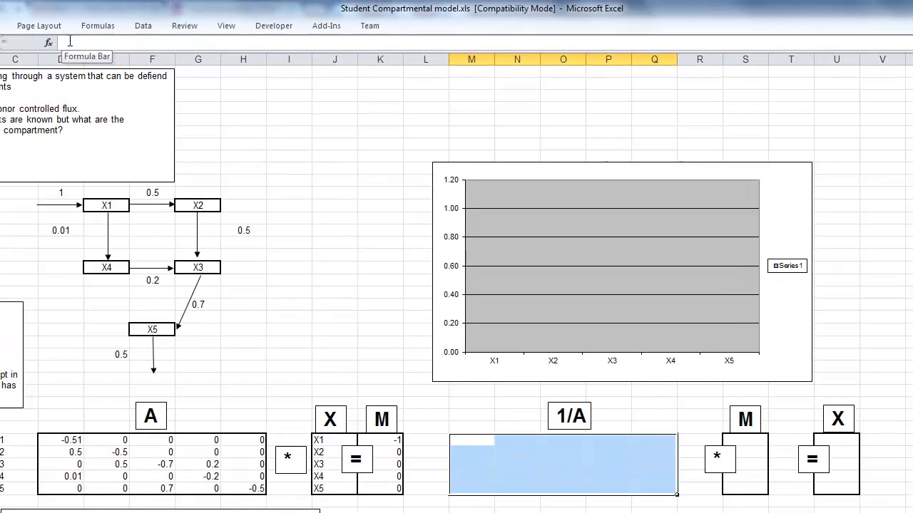
pyautogui.click(70, 42)
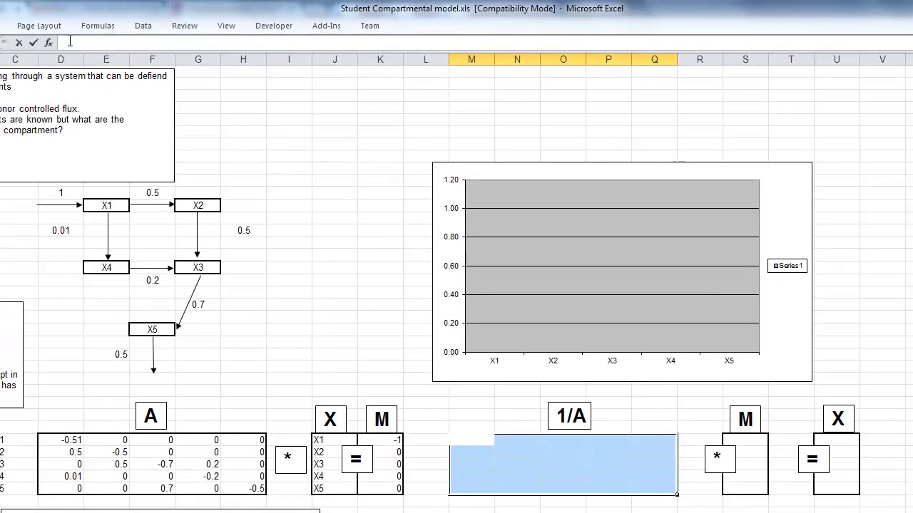
pyautogui.write('=m')
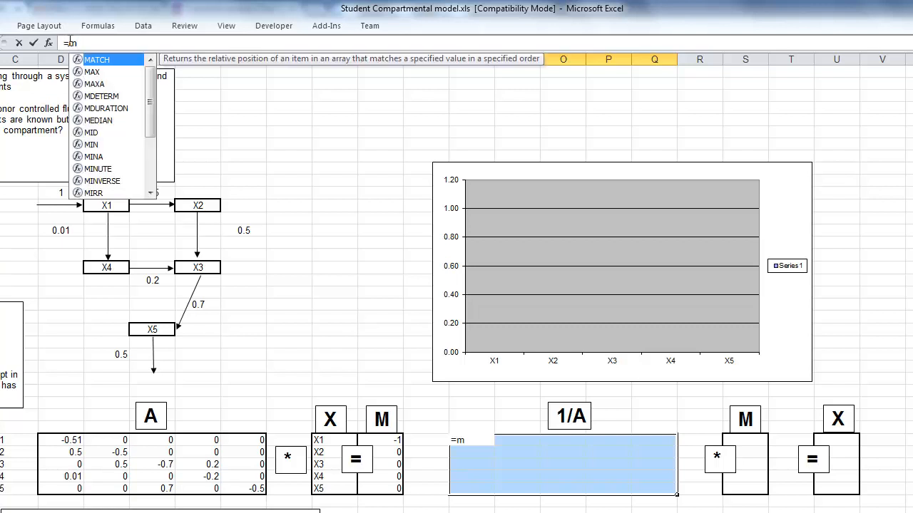
pyautogui.write('inver')
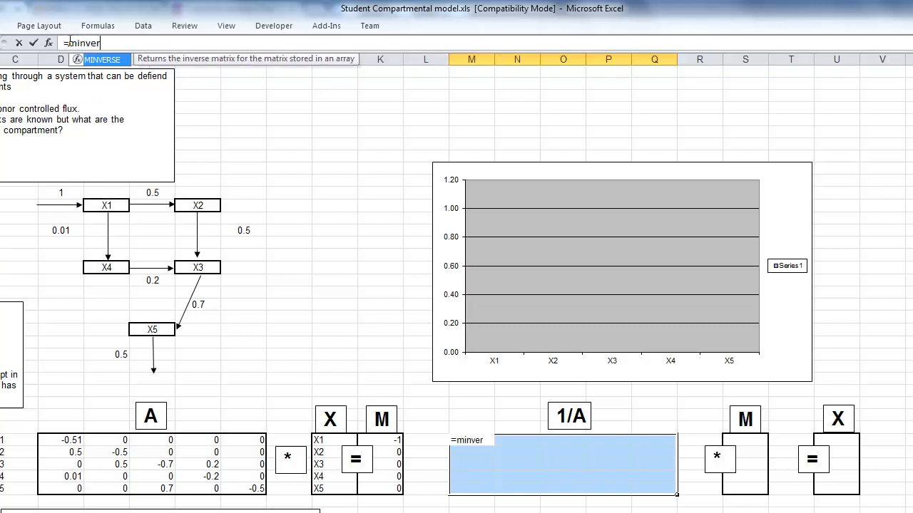
pyautogui.write('se(')
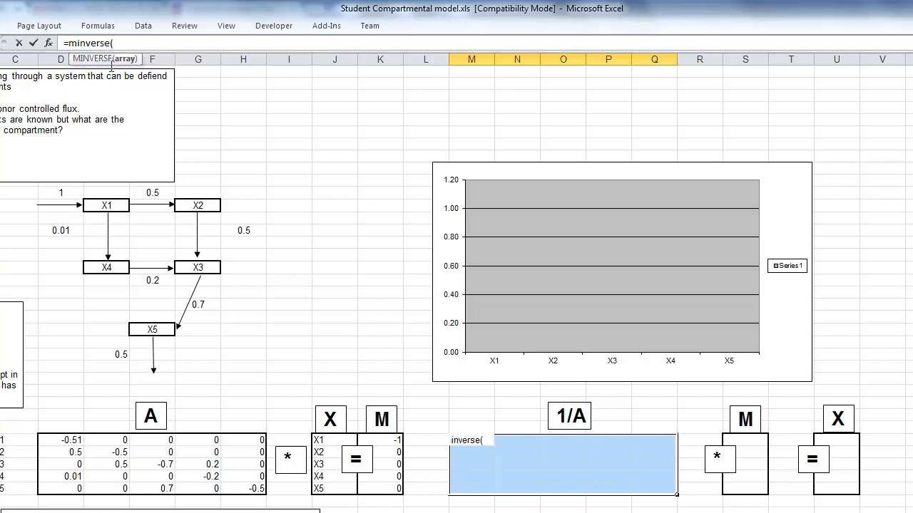
pyautogui.click(63, 441)
pyautogui.moveTo(63, 441); pyautogui.dragTo(239, 487)
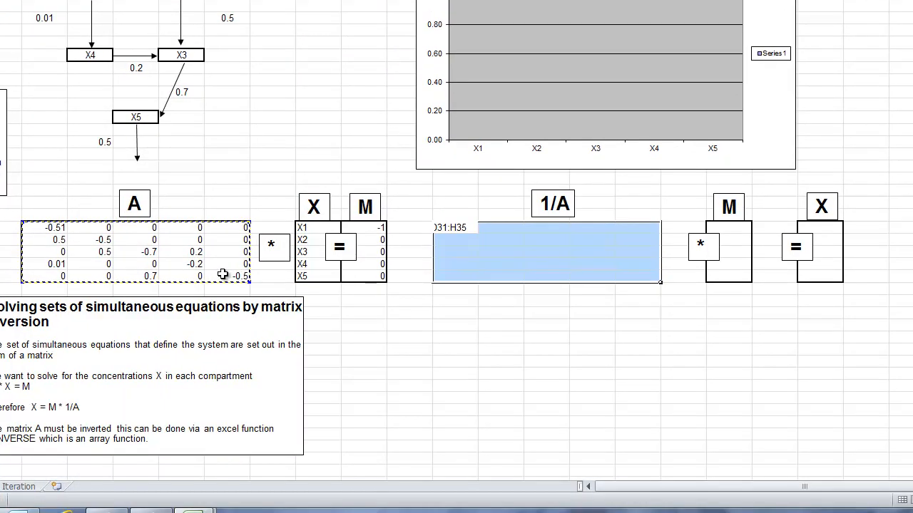
pyautogui.write(')')
pyautogui.hotkey('ctrl', 'shift', 'Return')
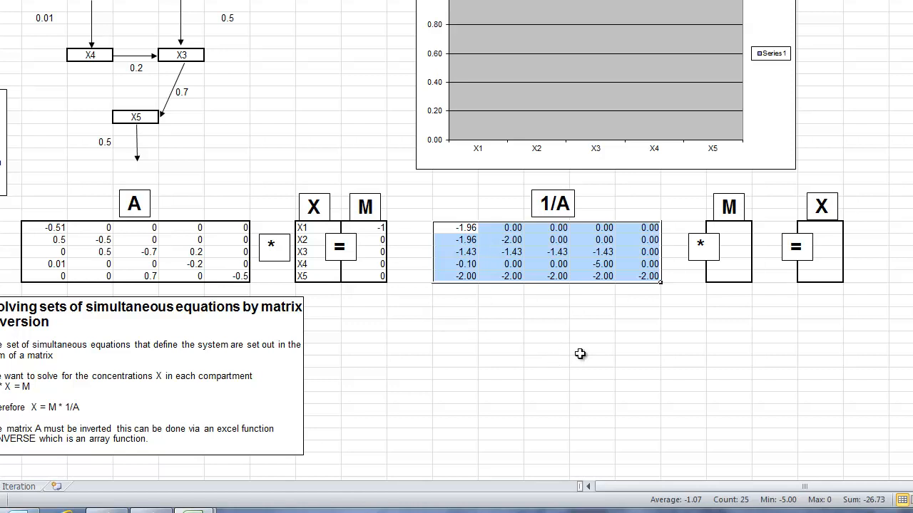
pyautogui.click(607, 326)
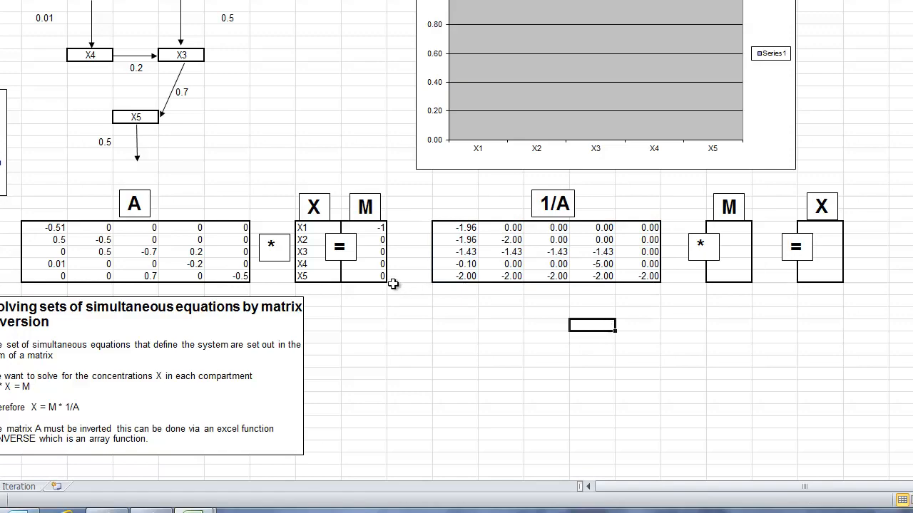
# - Copy the M vector from K31:K35 into the empty M column beside 1/A, starting at S31
pyautogui.moveTo(373, 229); pyautogui.dragTo(374, 276)
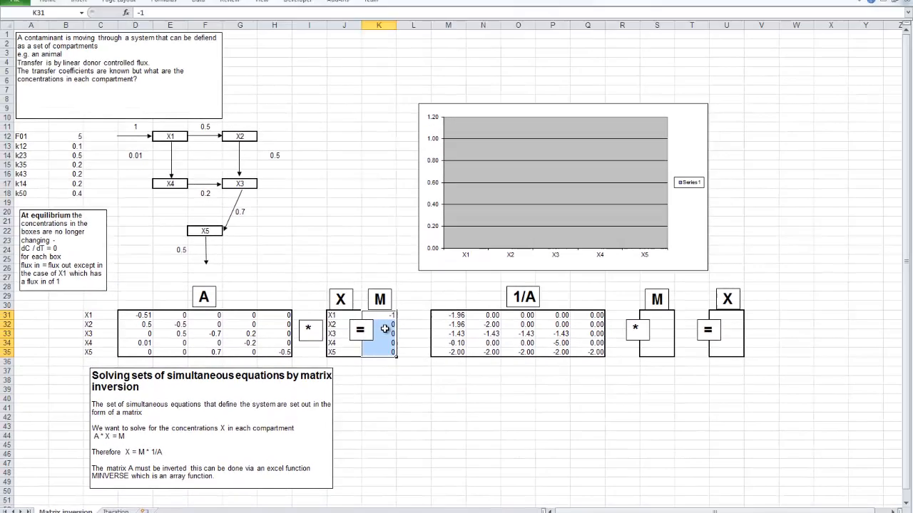
pyautogui.rightClick(380, 296)
pyautogui.click(411, 348)
pyautogui.rightClick(662, 316)
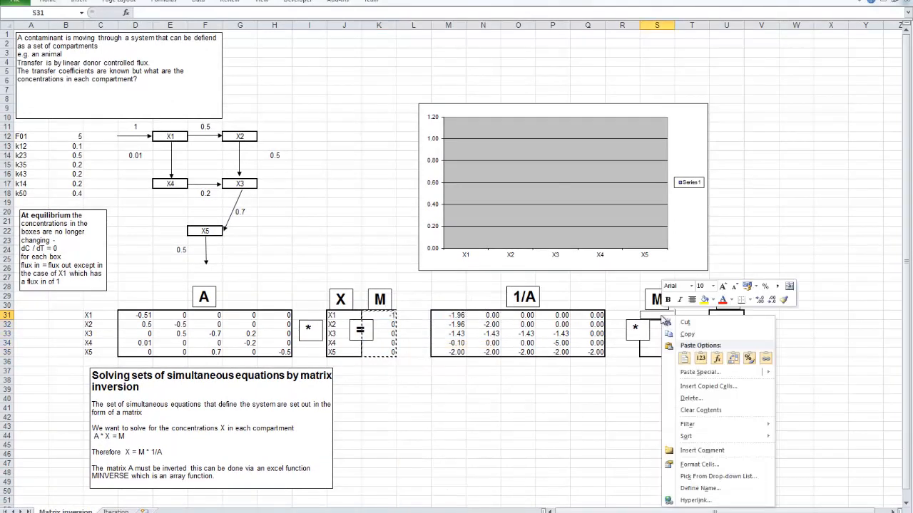
pyautogui.click(683, 357)
pyautogui.click(663, 386)
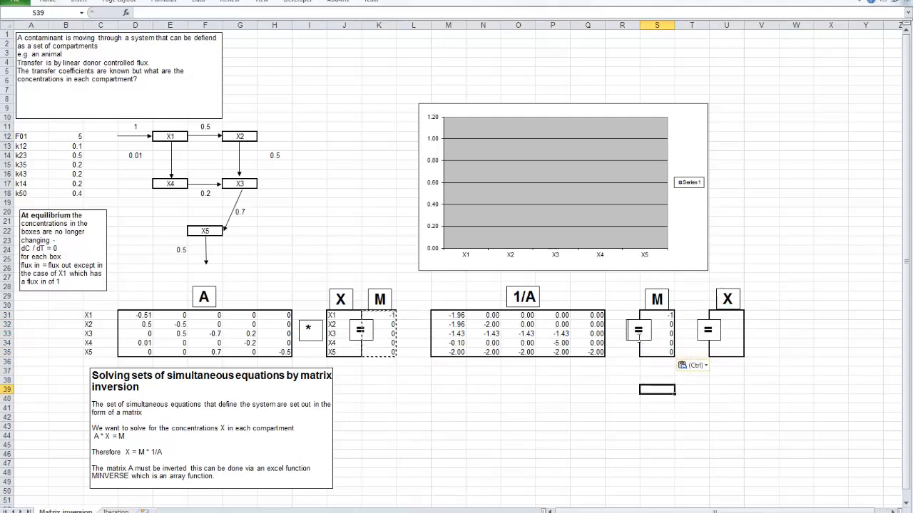
# - Change the operator label between the 1/A block and its M vector to * and clear the pending copy selection
pyautogui.click(638, 338)
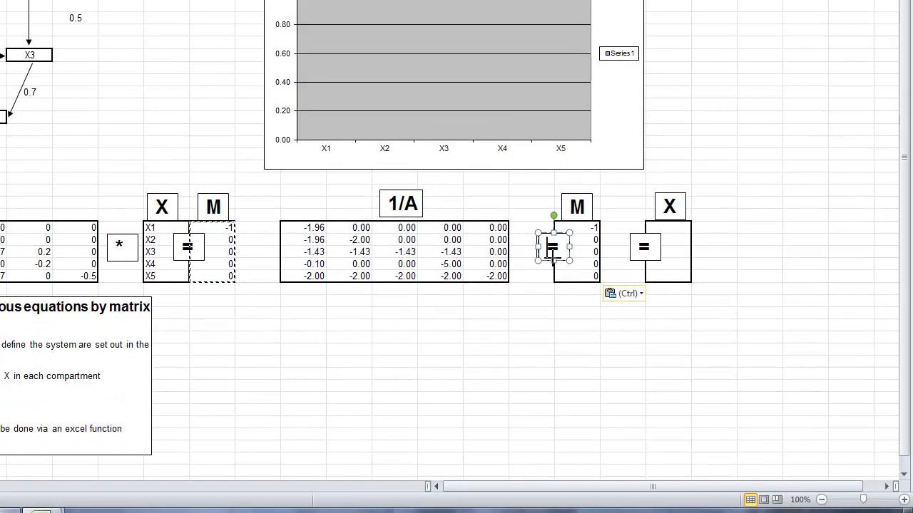
pyautogui.write('*')
pyautogui.press('Escape')
pyautogui.press('Escape')
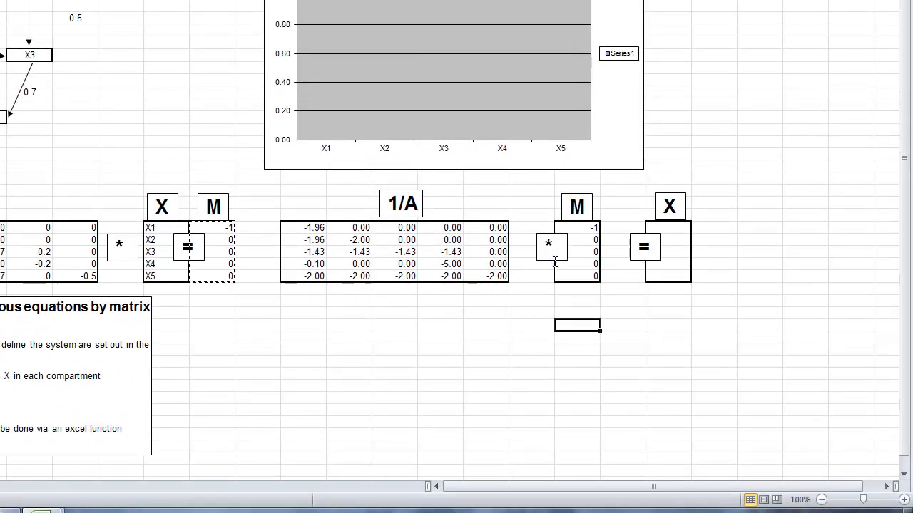
pyautogui.click(626, 365)
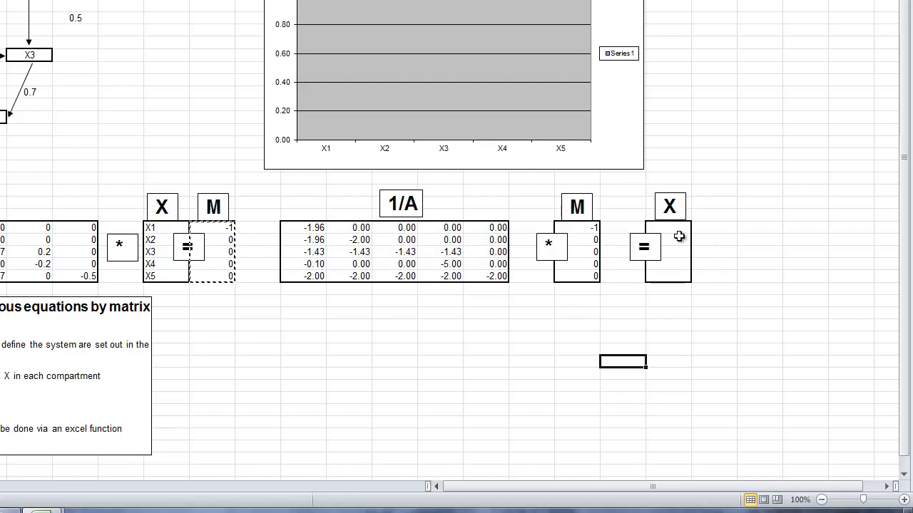
pyautogui.press('Escape')
# - Calculate the X concentrations in U31:U35 as the array formula =MMULT(M31:Q35,S31:S35)
pyautogui.moveTo(674, 228); pyautogui.dragTo(674, 272)
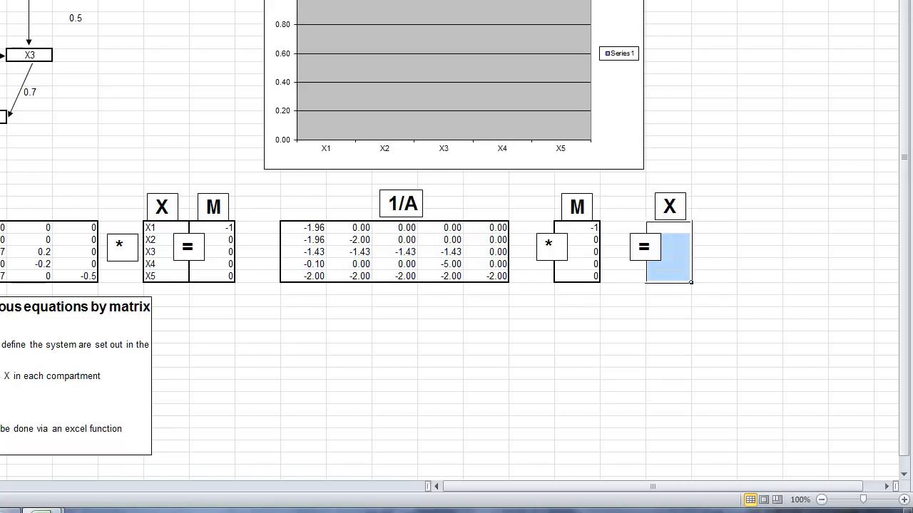
pyautogui.write('mm')
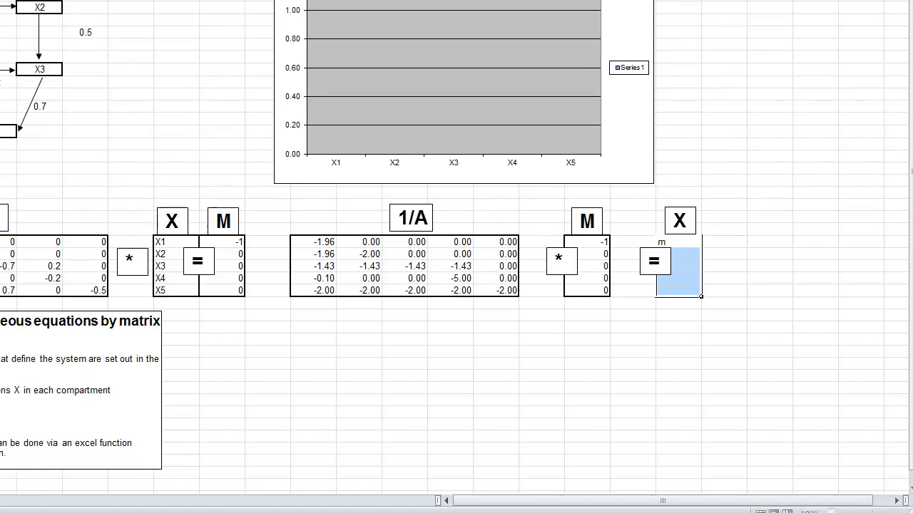
pyautogui.write('ult(')
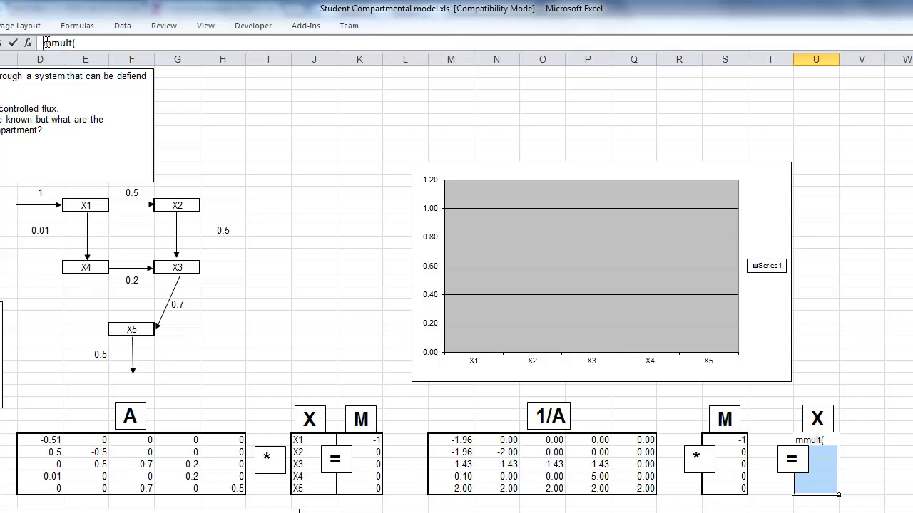
pyautogui.click(45, 43)
pyautogui.write('=')
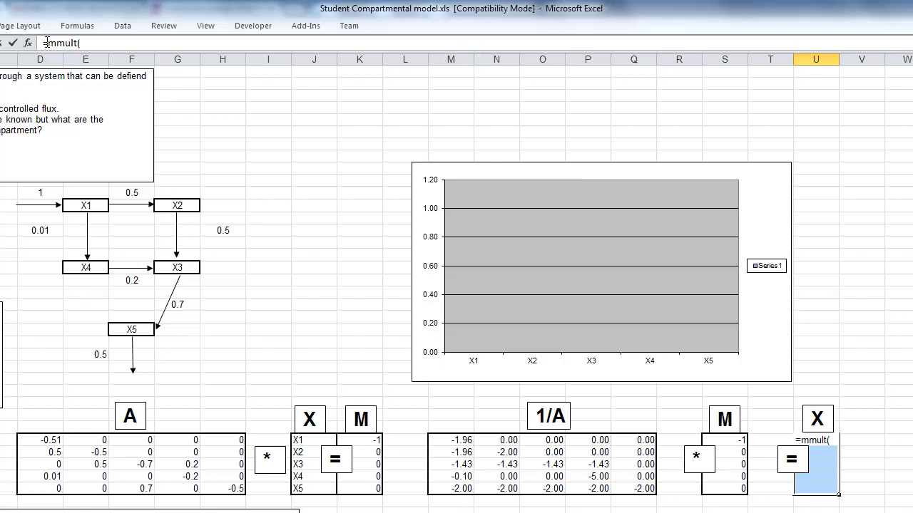
pyautogui.click(87, 42)
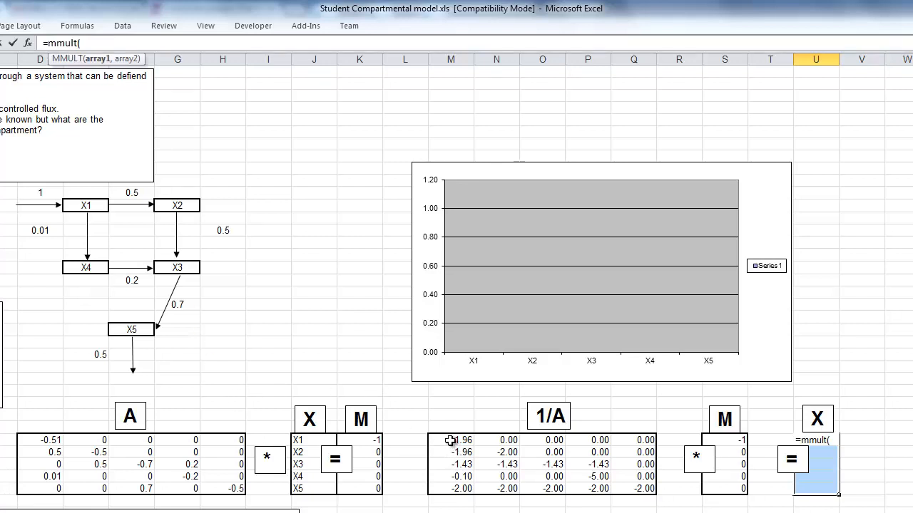
pyautogui.moveTo(451, 441); pyautogui.dragTo(613, 489)
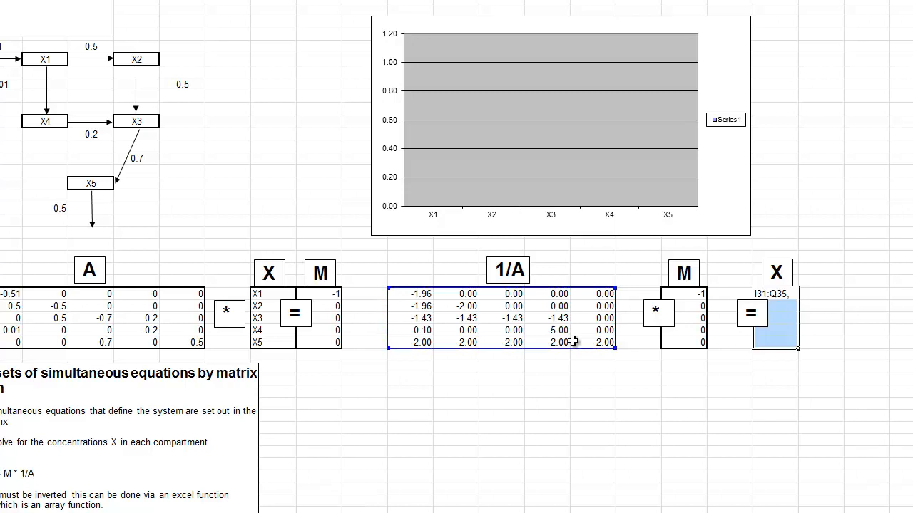
pyautogui.moveTo(685, 293); pyautogui.dragTo(686, 341)
pyautogui.write(')')
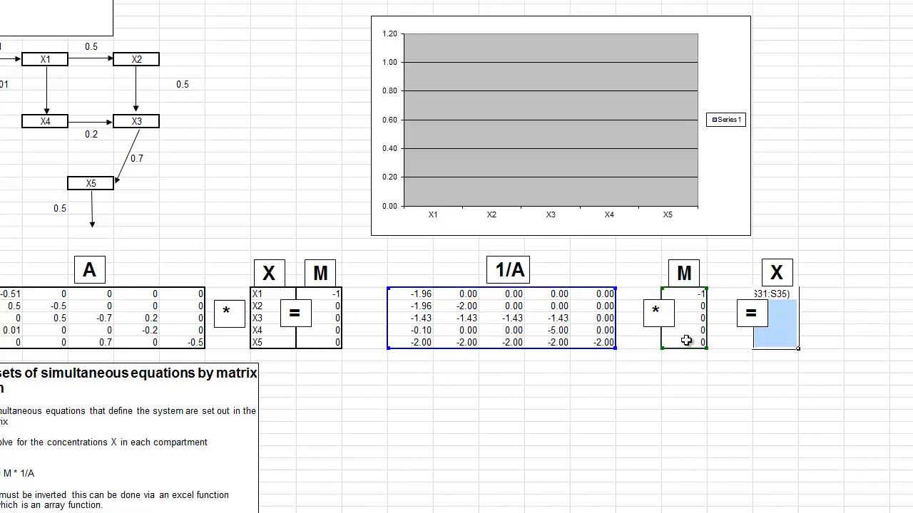
pyautogui.hotkey('ctrl', 'shift', 'Return')
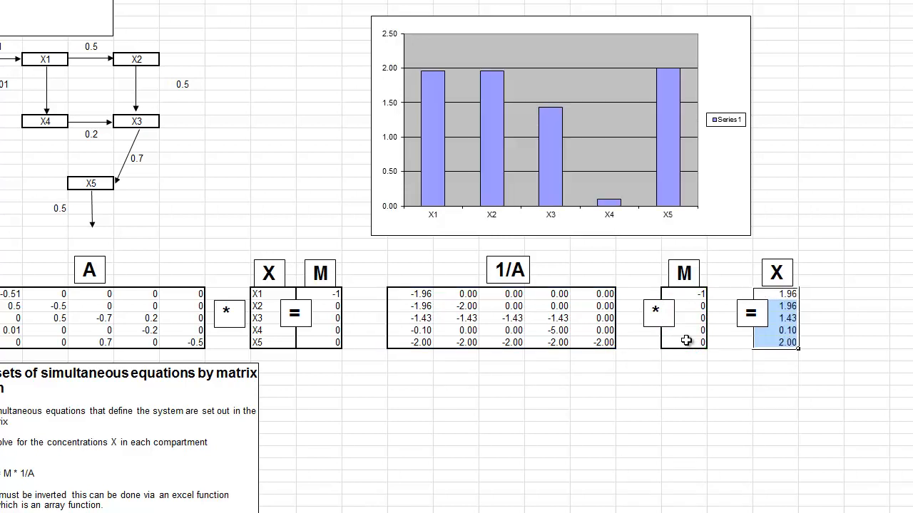
pyautogui.click(758, 451)
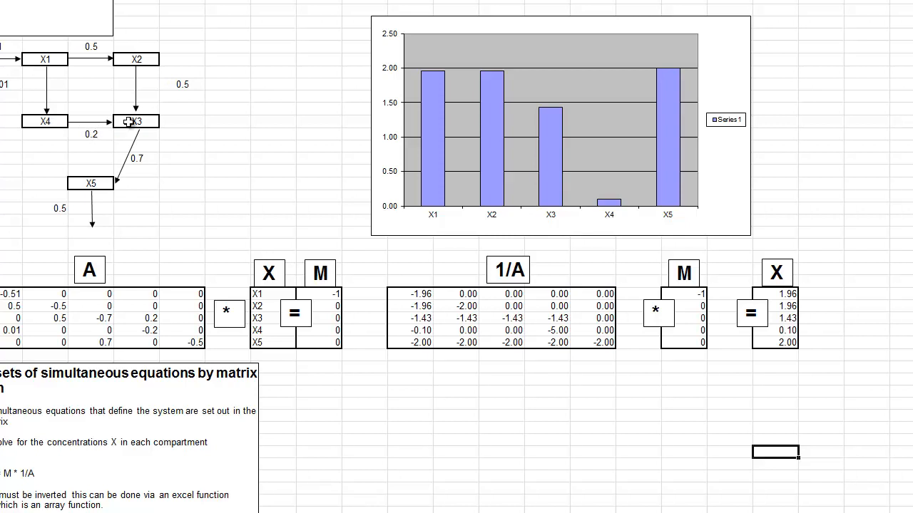
# - Examine the X4-to-X3 link in the flow diagram and its transfer coefficient in F18
pyautogui.click(50, 122)
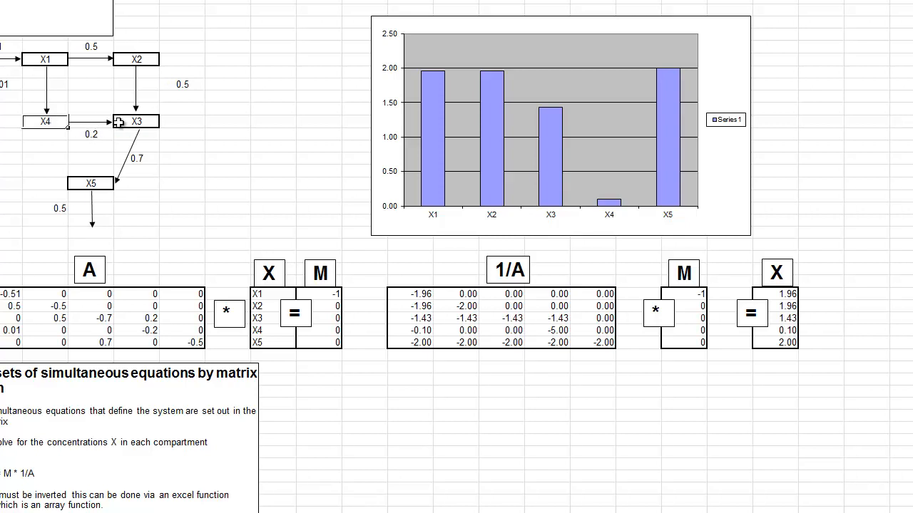
pyautogui.click(143, 123)
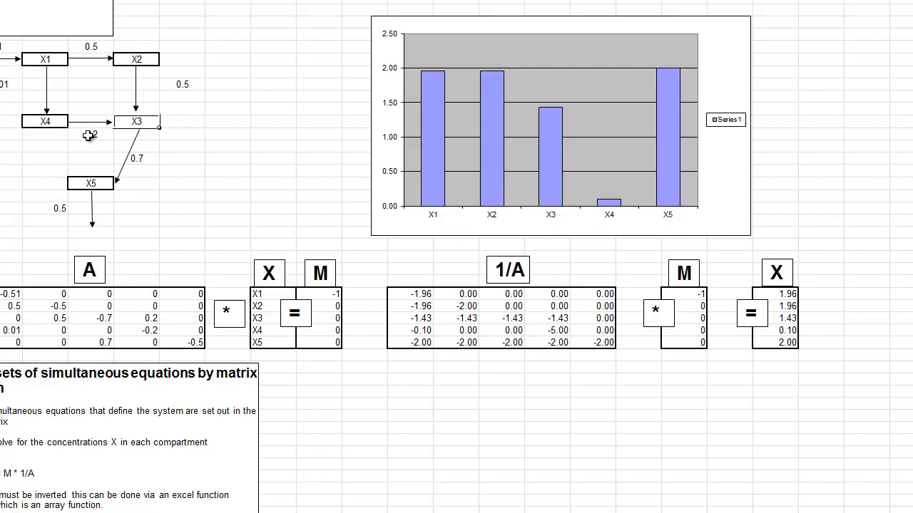
pyautogui.click(88, 135)
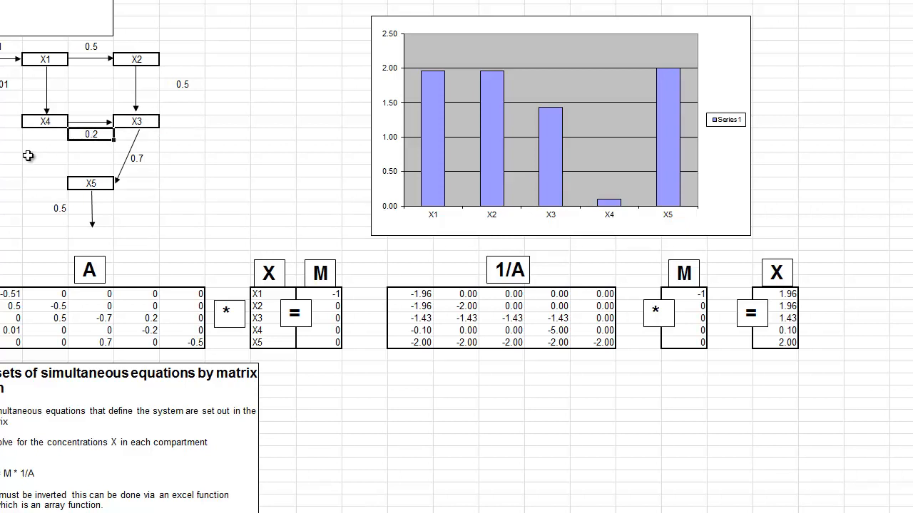
# - Test the X4-to-X3 transfer coefficient in the flow diagram at 0.4, and set it back to 0.2
pyautogui.write('0.4')
pyautogui.press('Return')
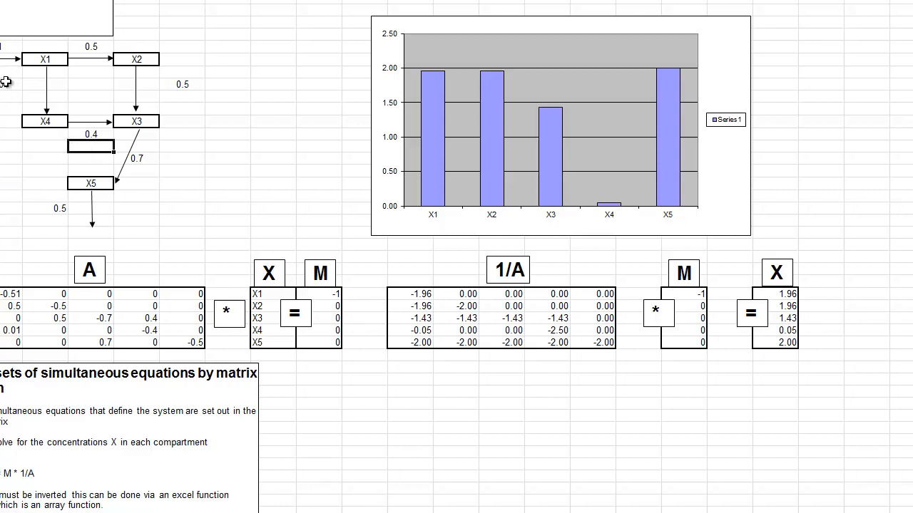
pyautogui.click(90, 135)
pyautogui.write('0.2')
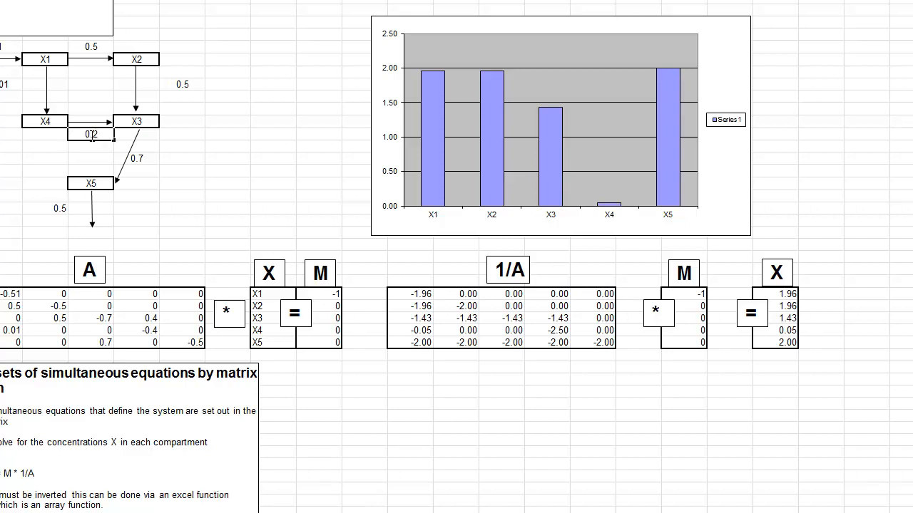
pyautogui.press('Return')
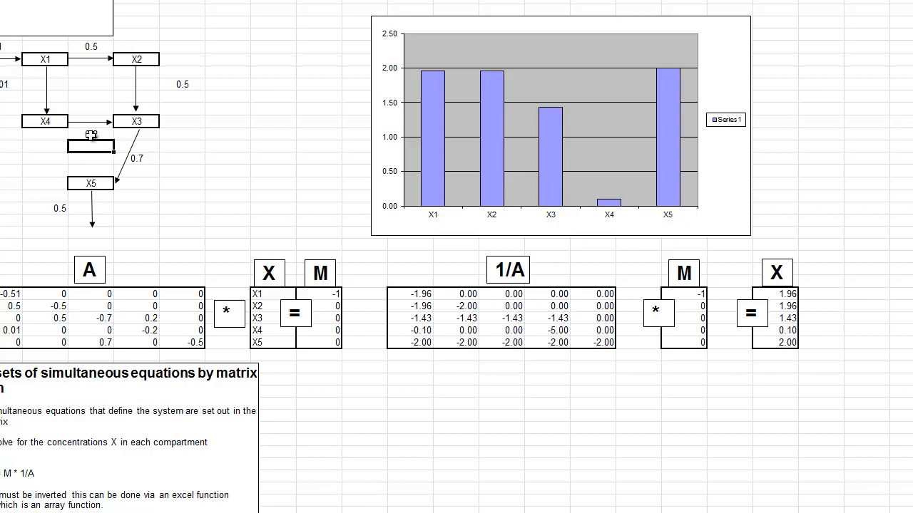
# - Test the X1-to-X2 transfer coefficient in the flow diagram at 0.1, and set it back to 0.5
pyautogui.click(91, 45)
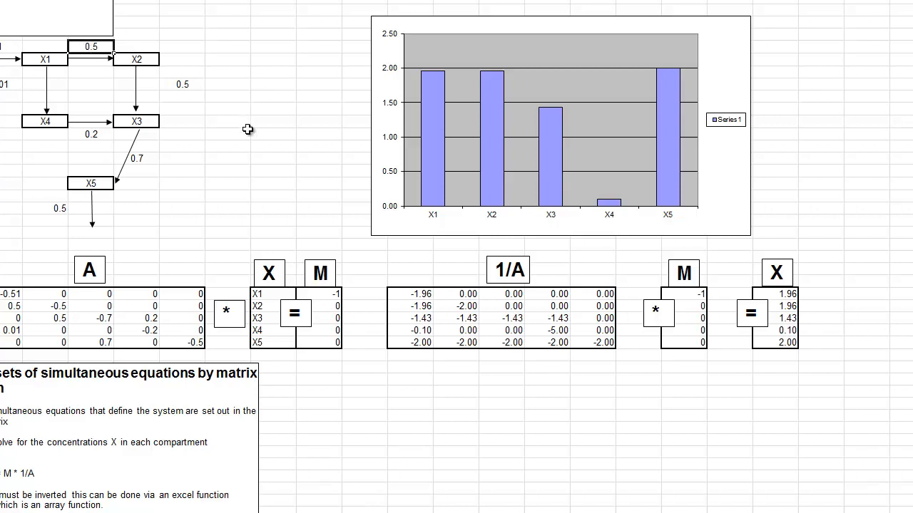
pyautogui.write('0.1')
pyautogui.press('Return')
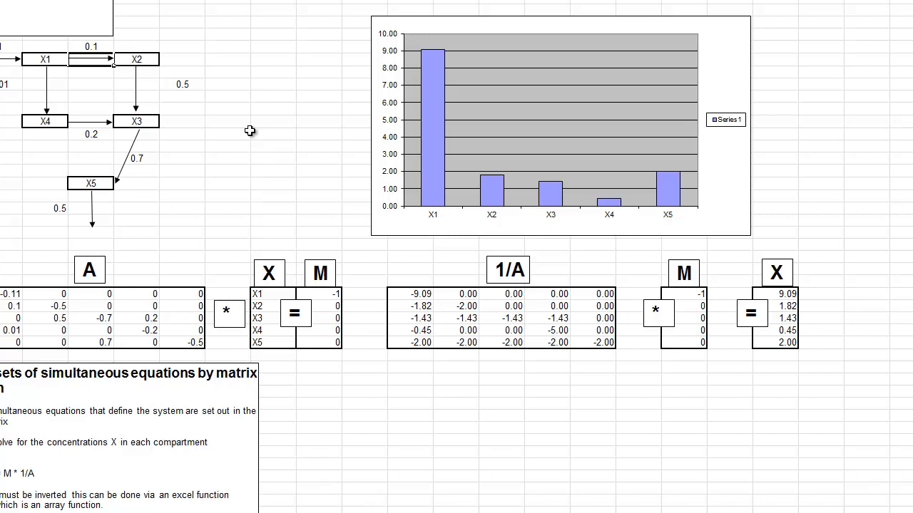
pyautogui.click(83, 47)
pyautogui.write('0.5')
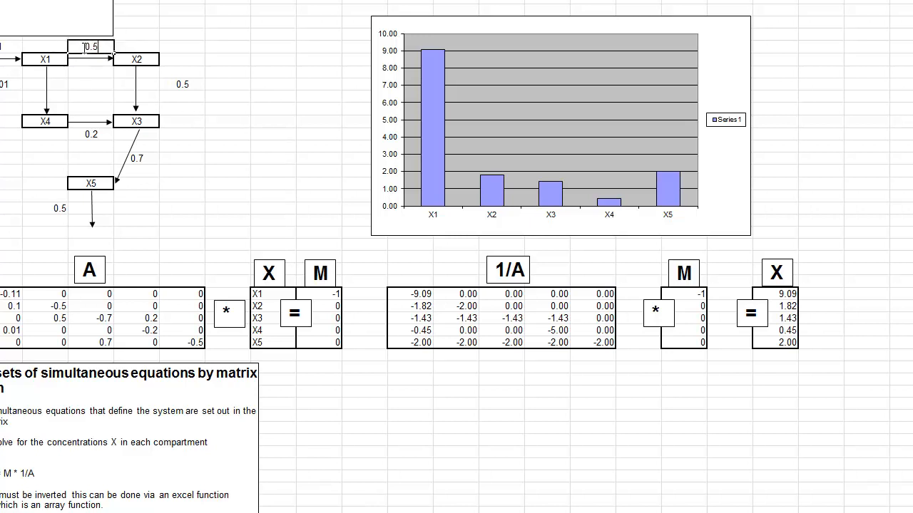
pyautogui.press('Return')
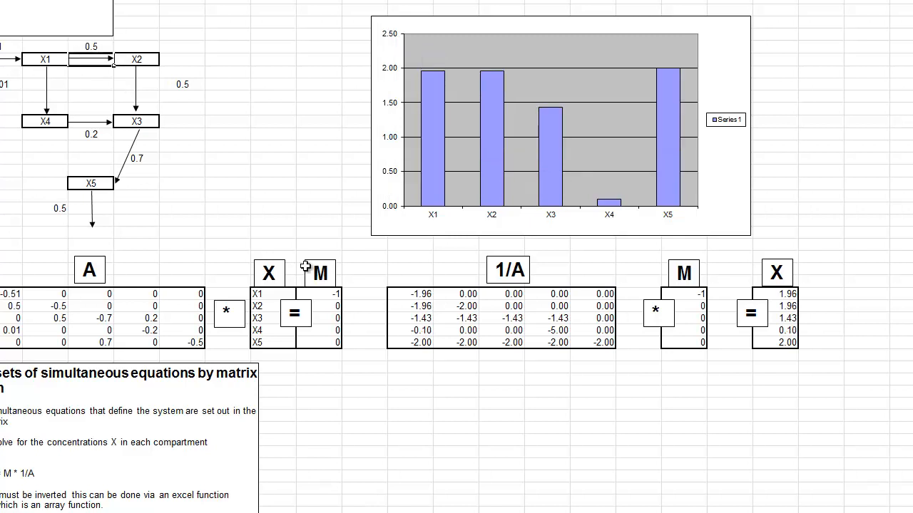
pyautogui.click(236, 205)
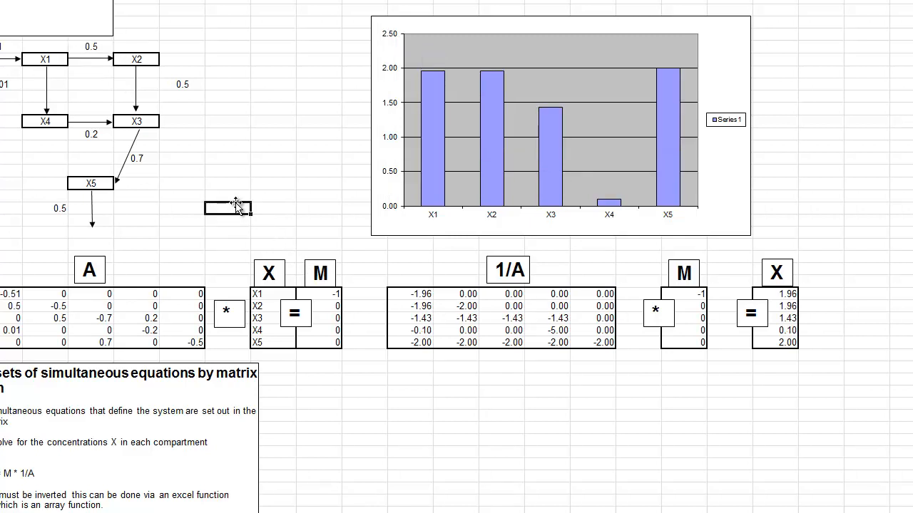